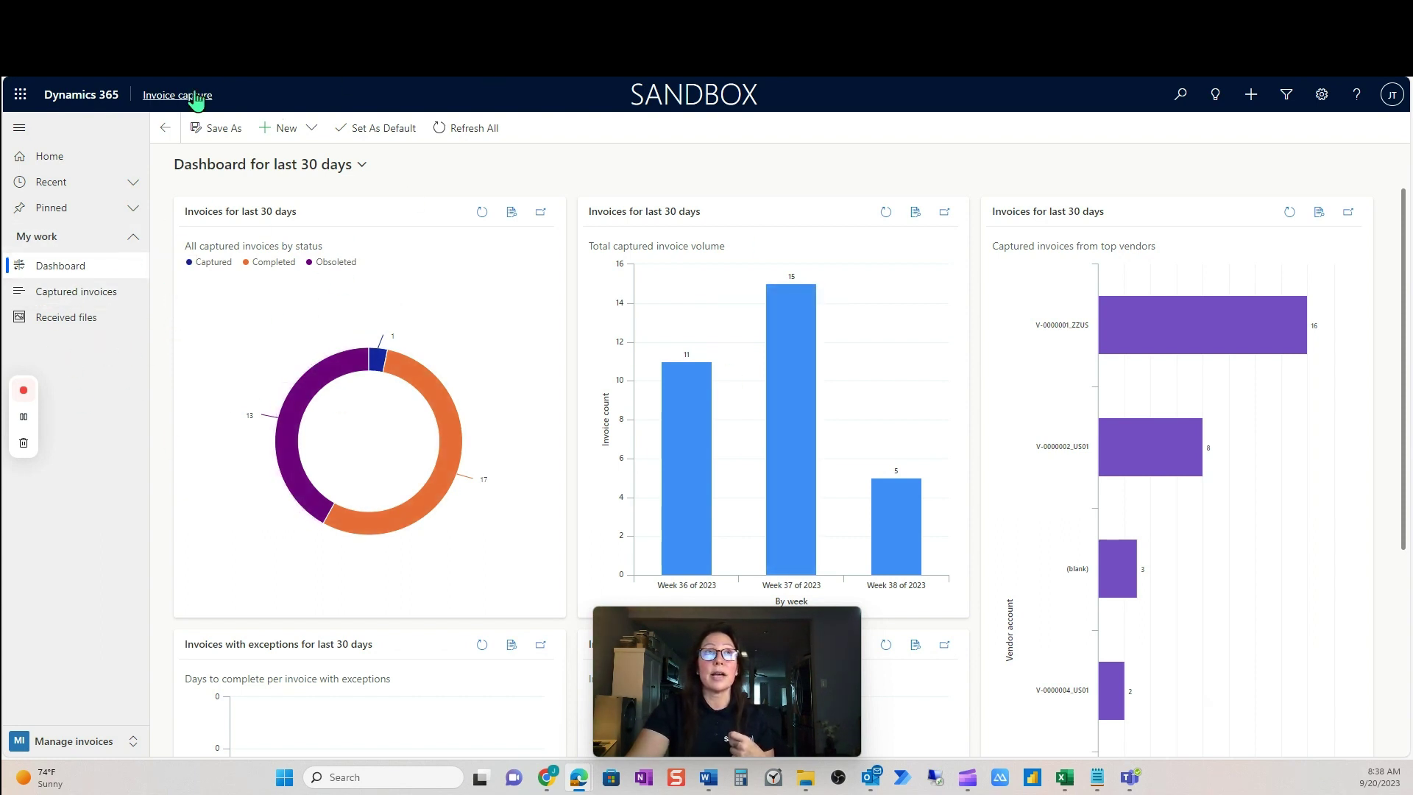
# Step: Open Manage channels under Setup system, then bring up the three-page ACME invoice PDF
pyautogui.click(133, 739)
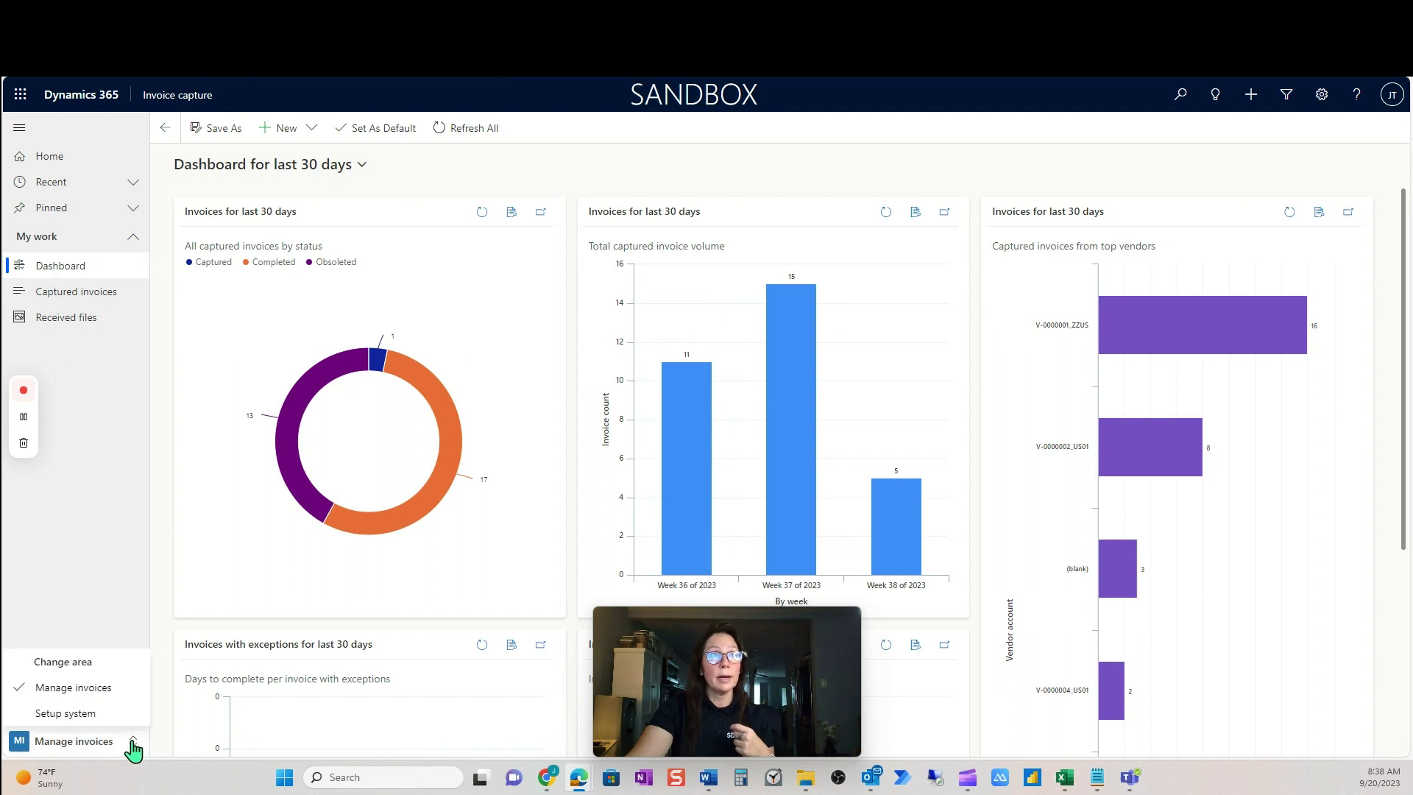
pyautogui.click(82, 727)
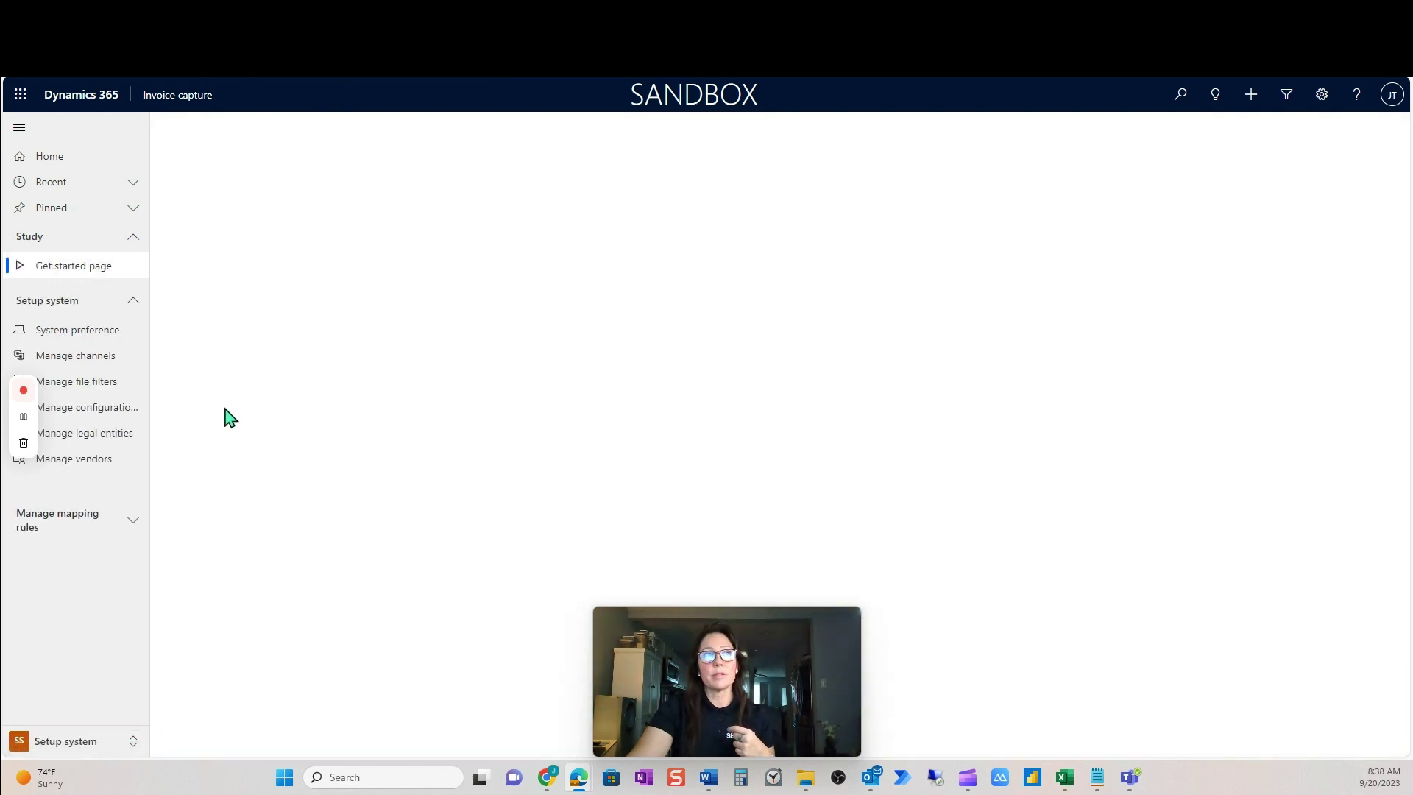
pyautogui.click(94, 364)
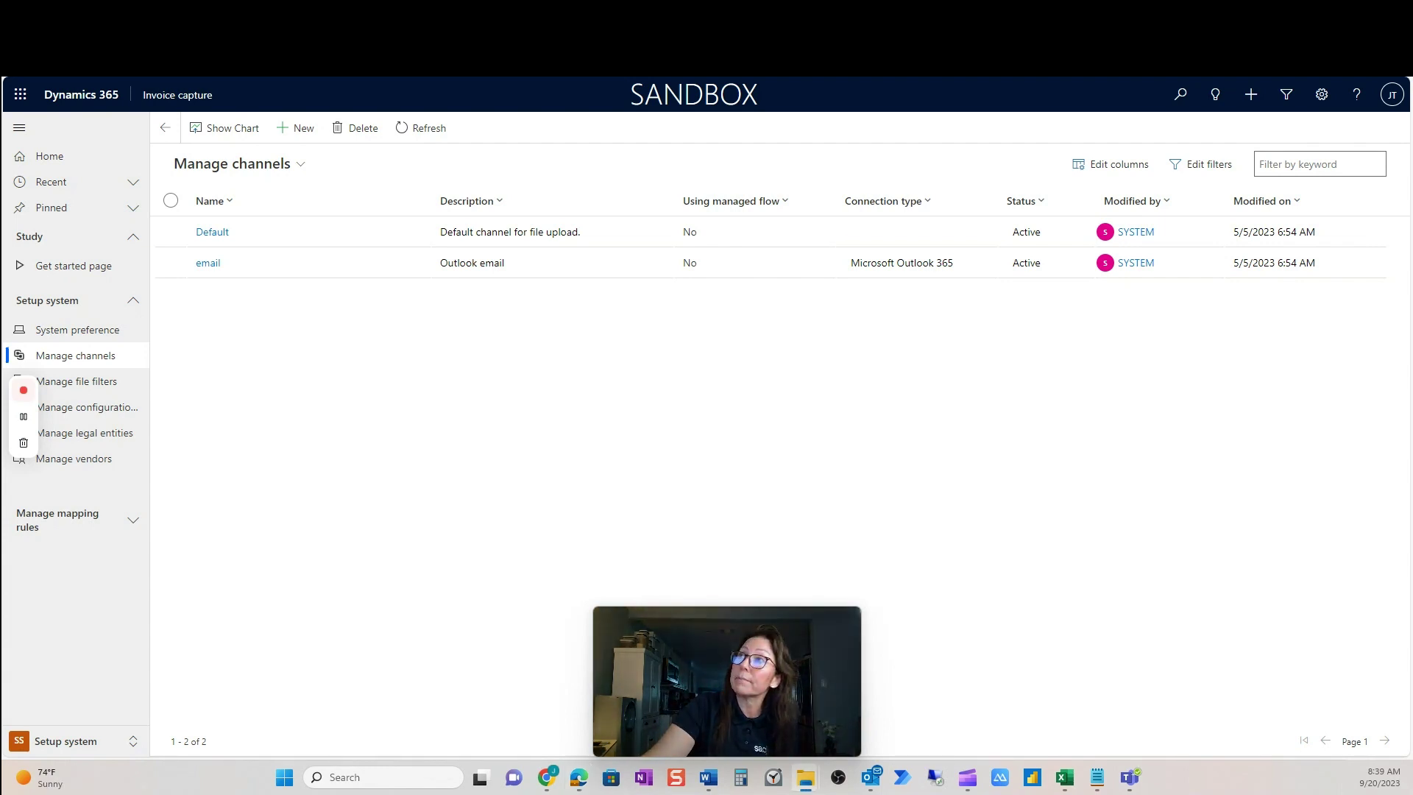
pyautogui.press('super+e')
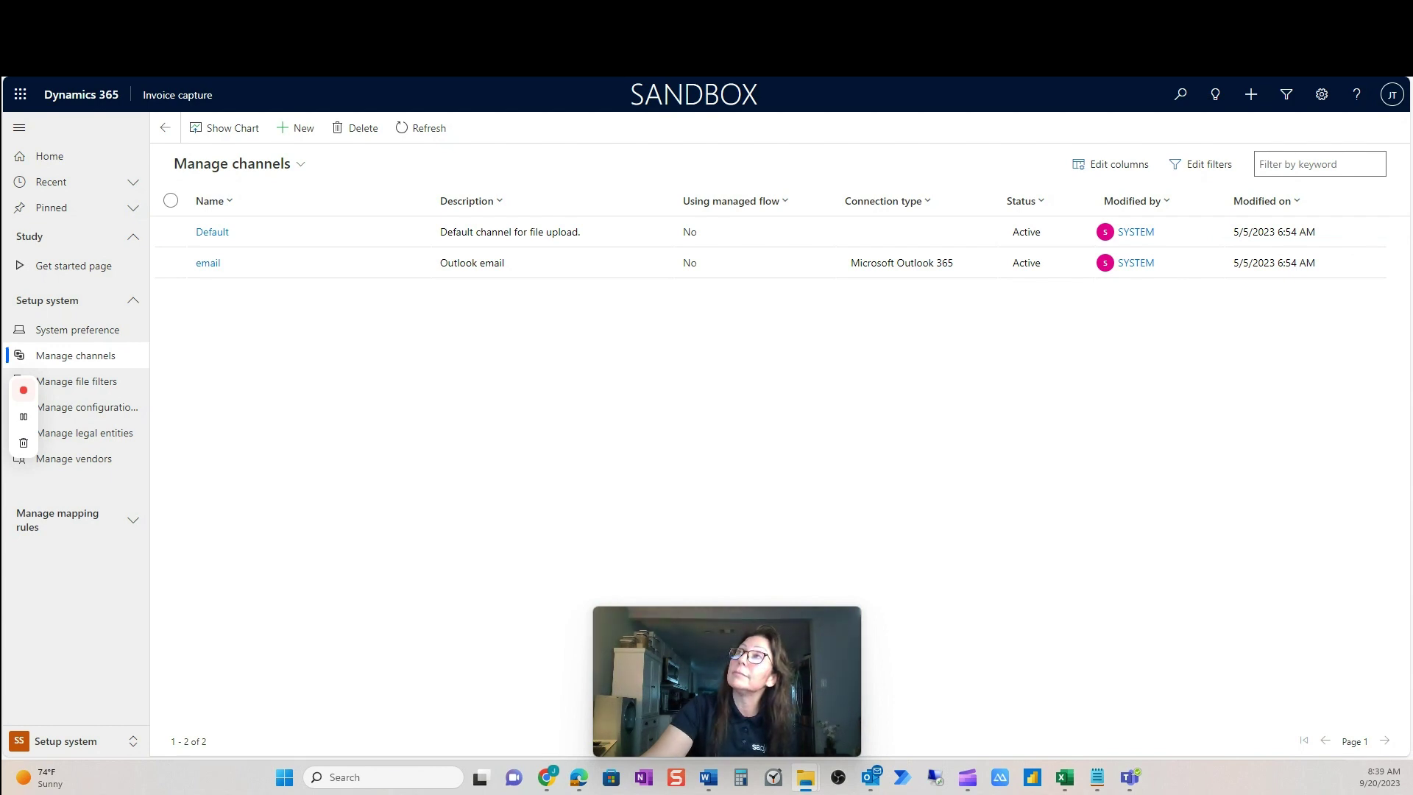
pyautogui.press('Return')
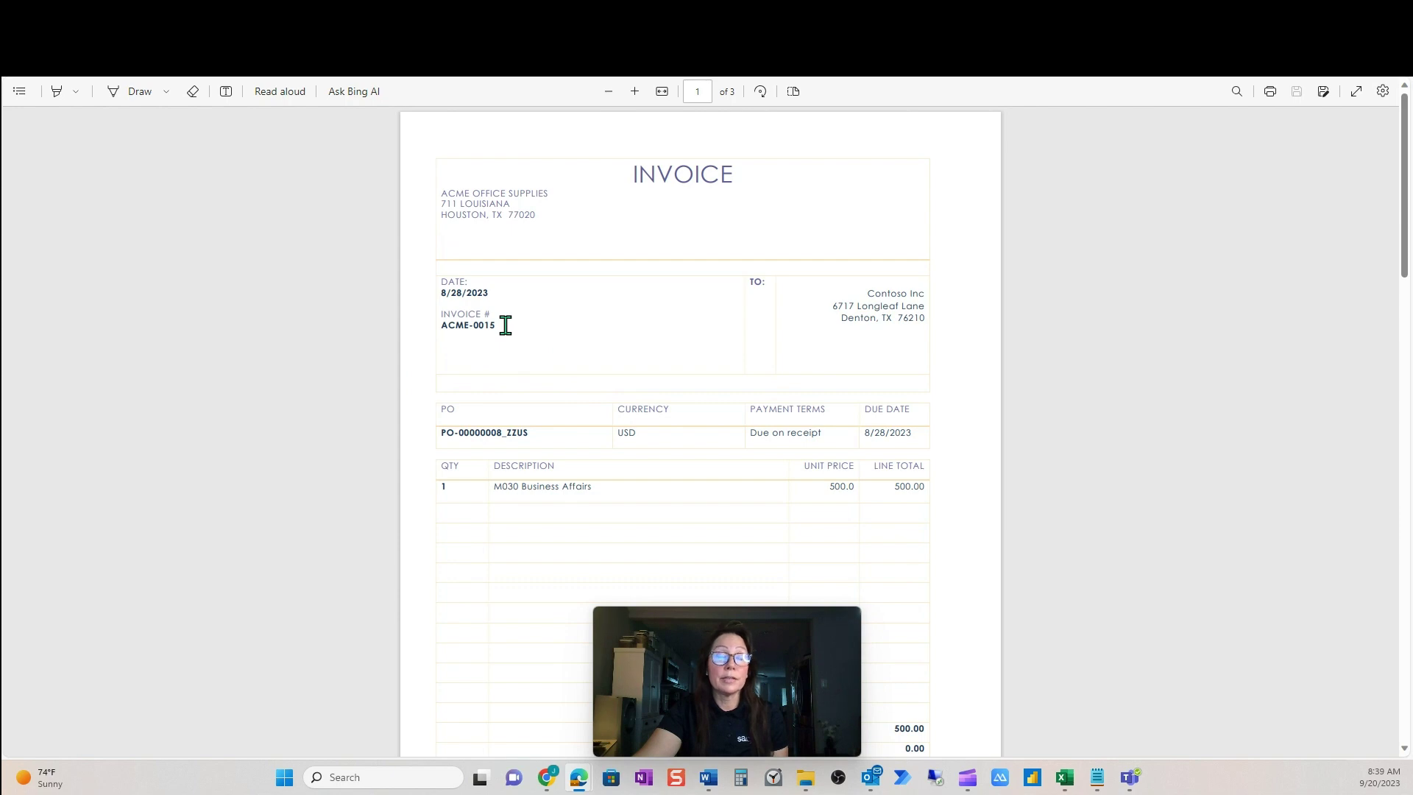
# Step: Review invoices ACME-0015 through ACME-0017 across the three PDF pages, then return to the flow
pyautogui.scroll(-15, 506, 324)
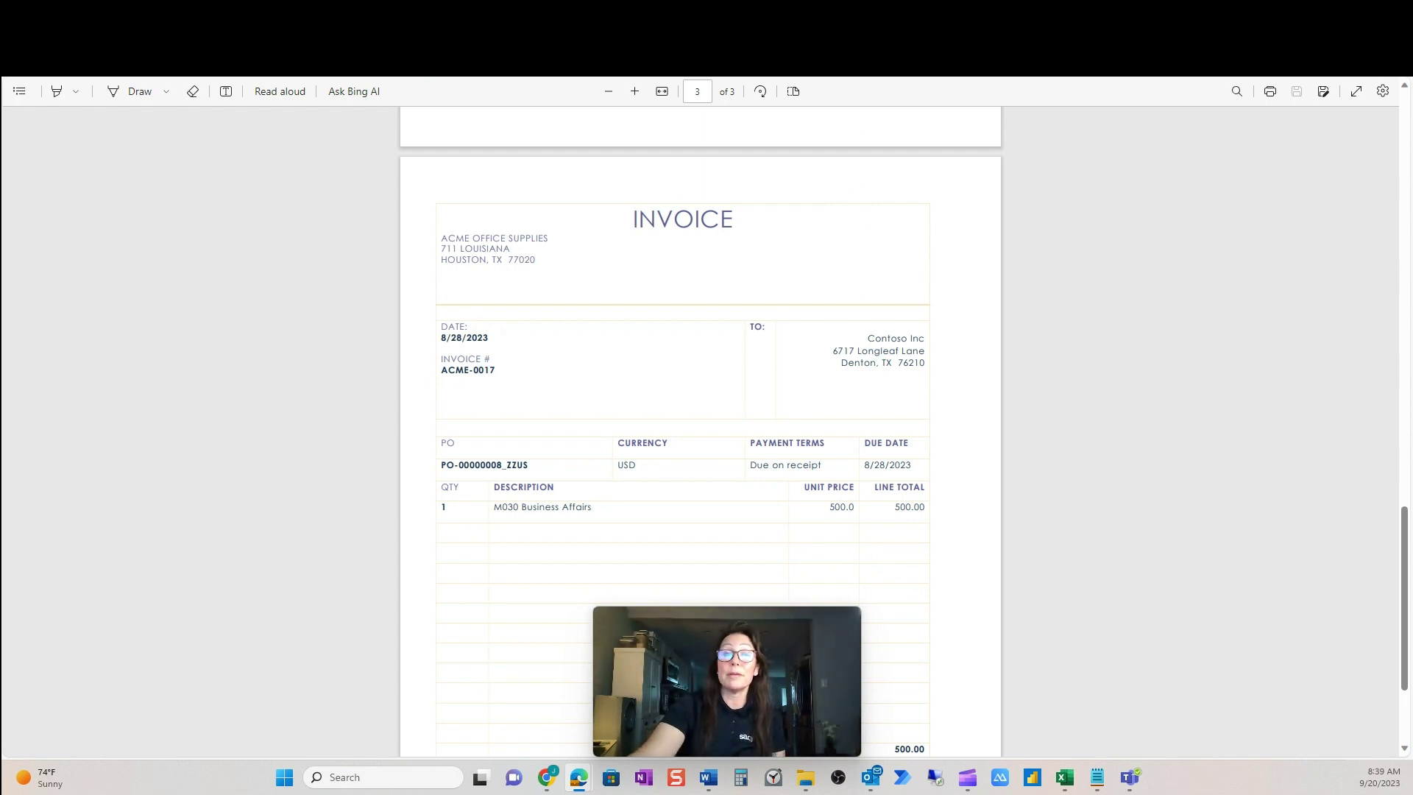
pyautogui.scroll(8, 814, 372)
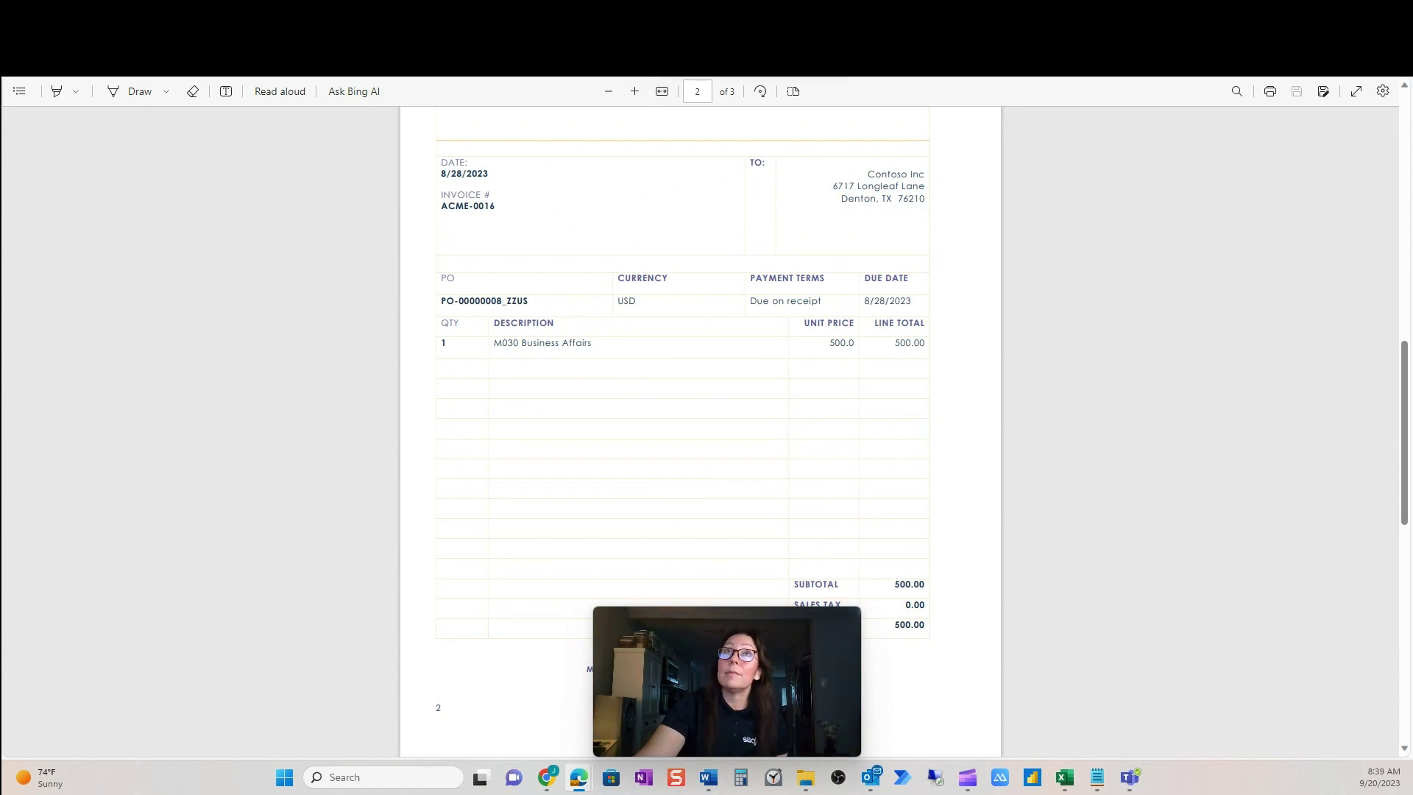
pyautogui.hotkey('ctrl', 'Tab')
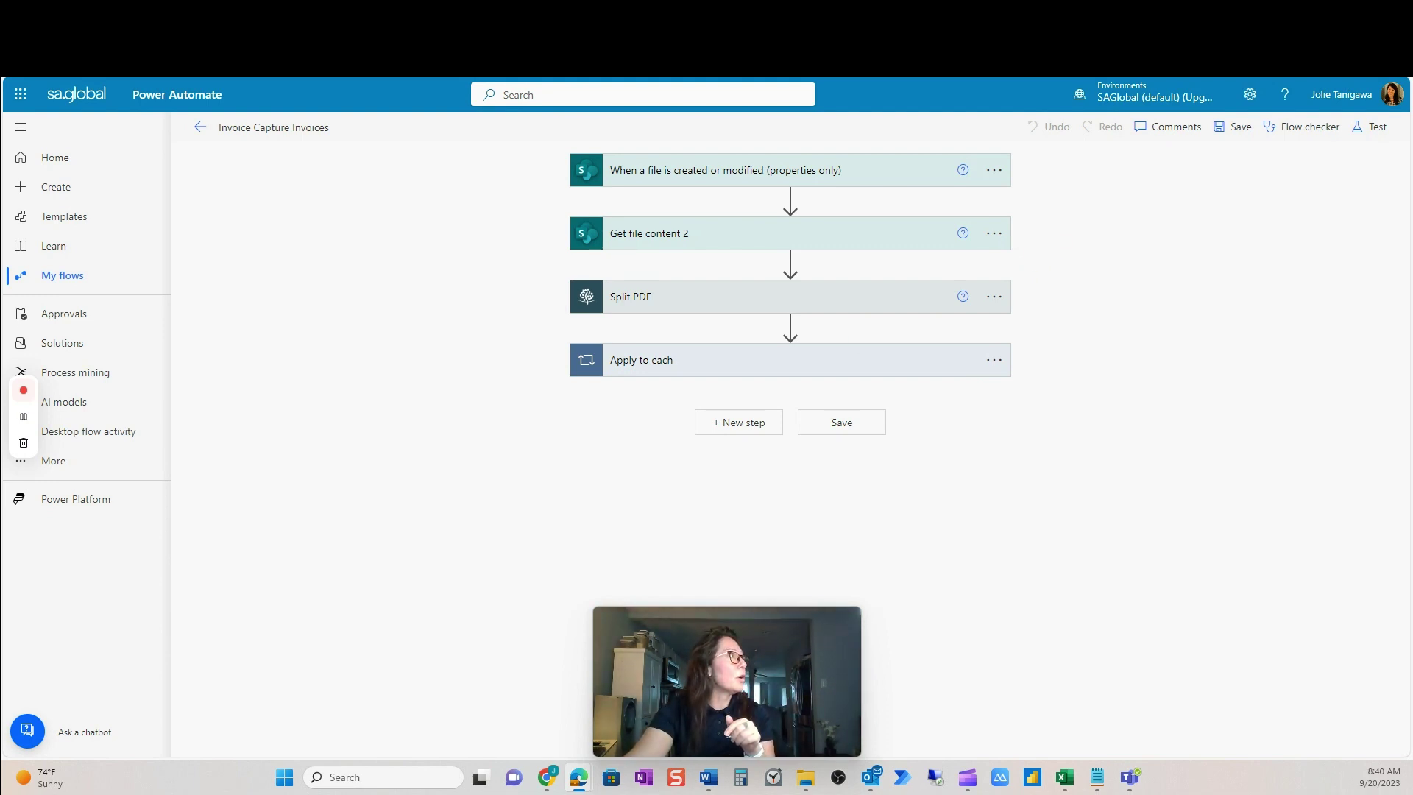
# Step: Move from the flow to the Manage channels page, then on to the SharePoint Test Team site
pyautogui.hotkey('alt', 'Tab')
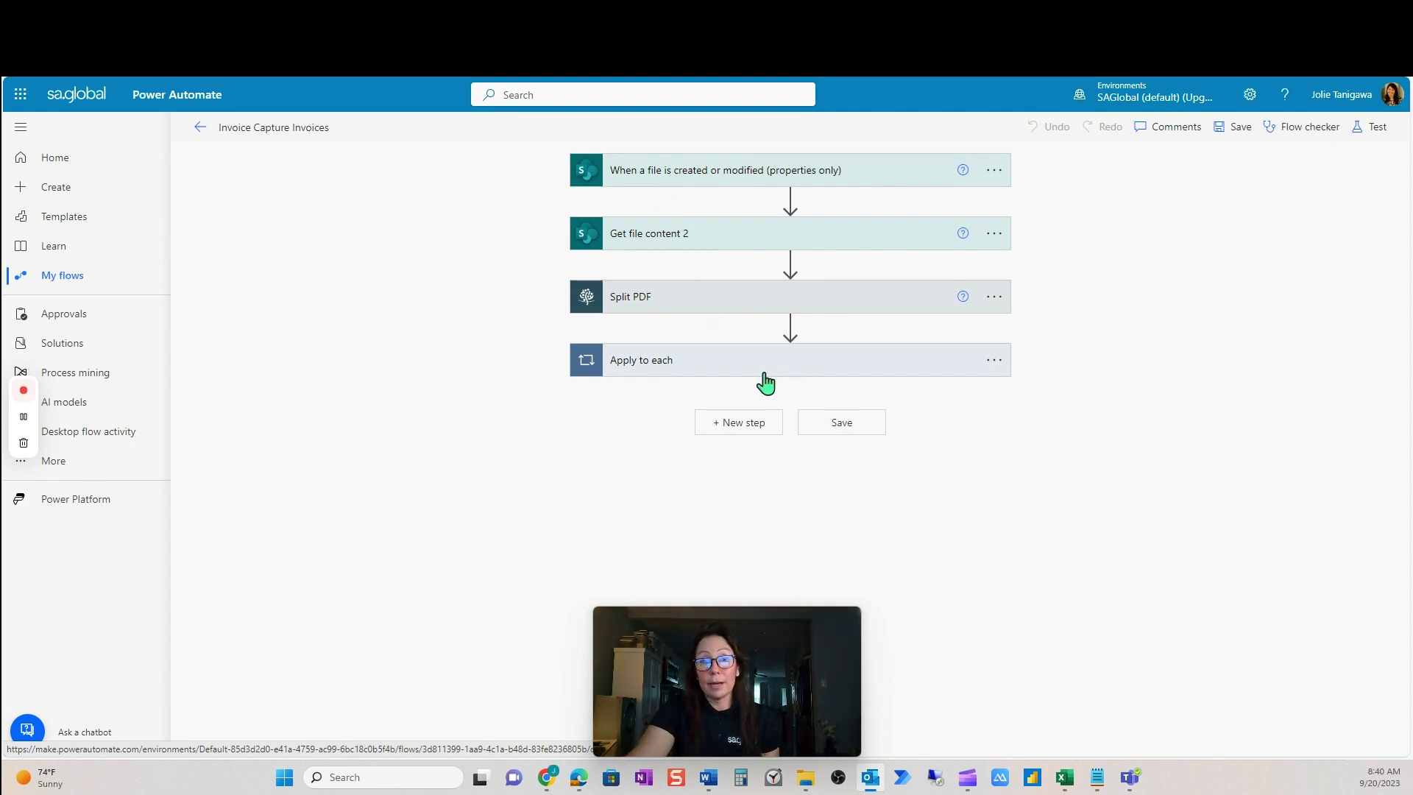
pyautogui.hotkey('alt', 'Tab')
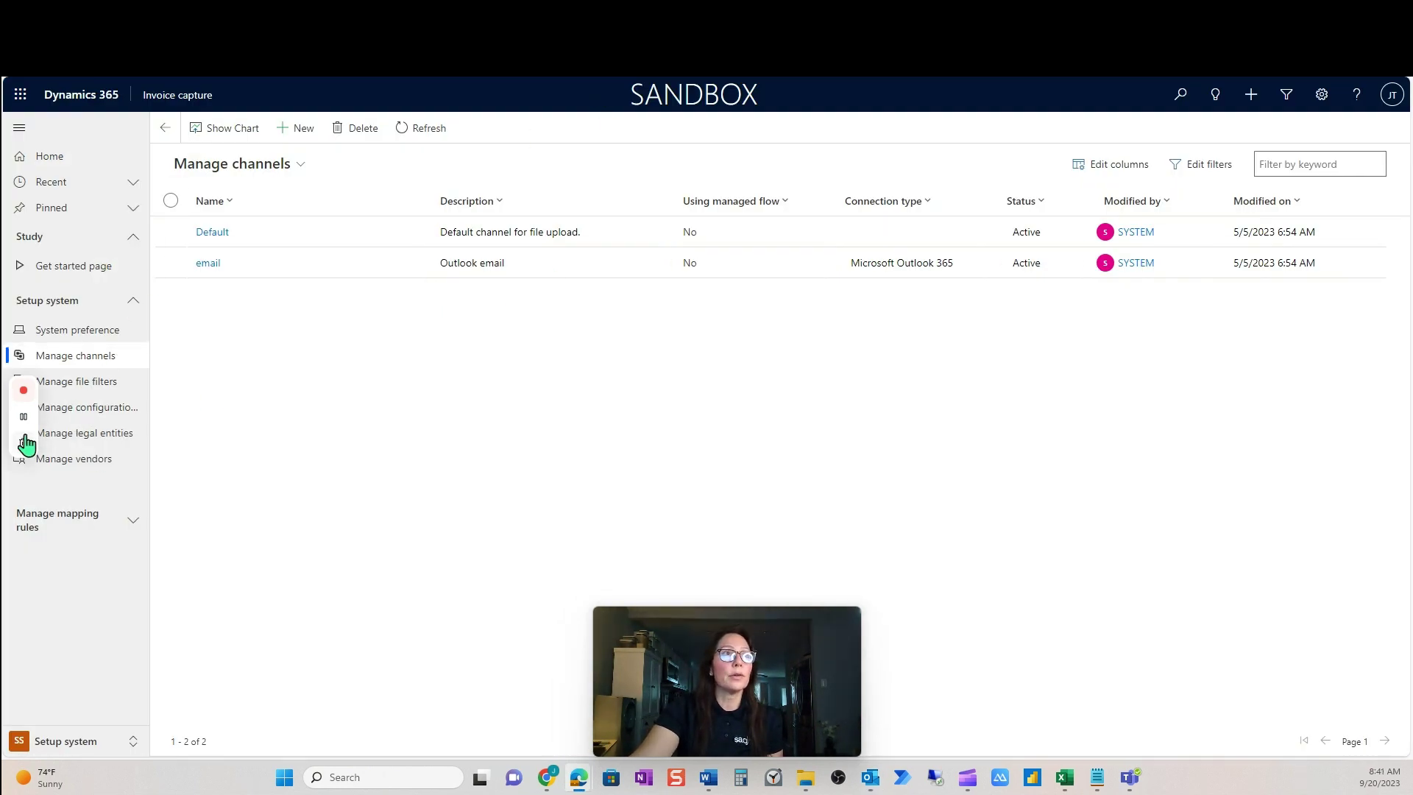
pyautogui.hotkey('alt', 'Tab')
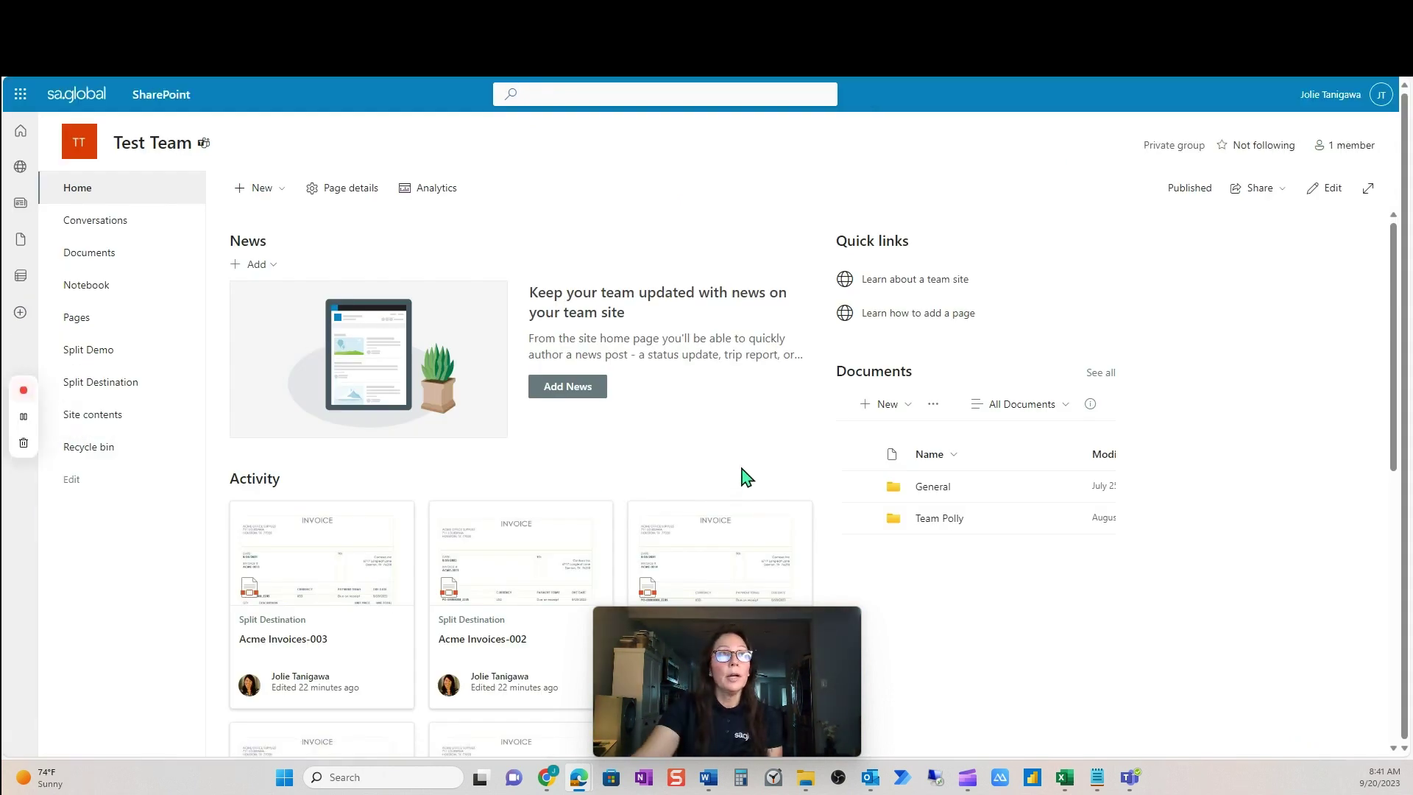
# Step: Delete Acme Invoices.pdf and ACME.pdf from the Split Demo library
pyautogui.click(270, 192)
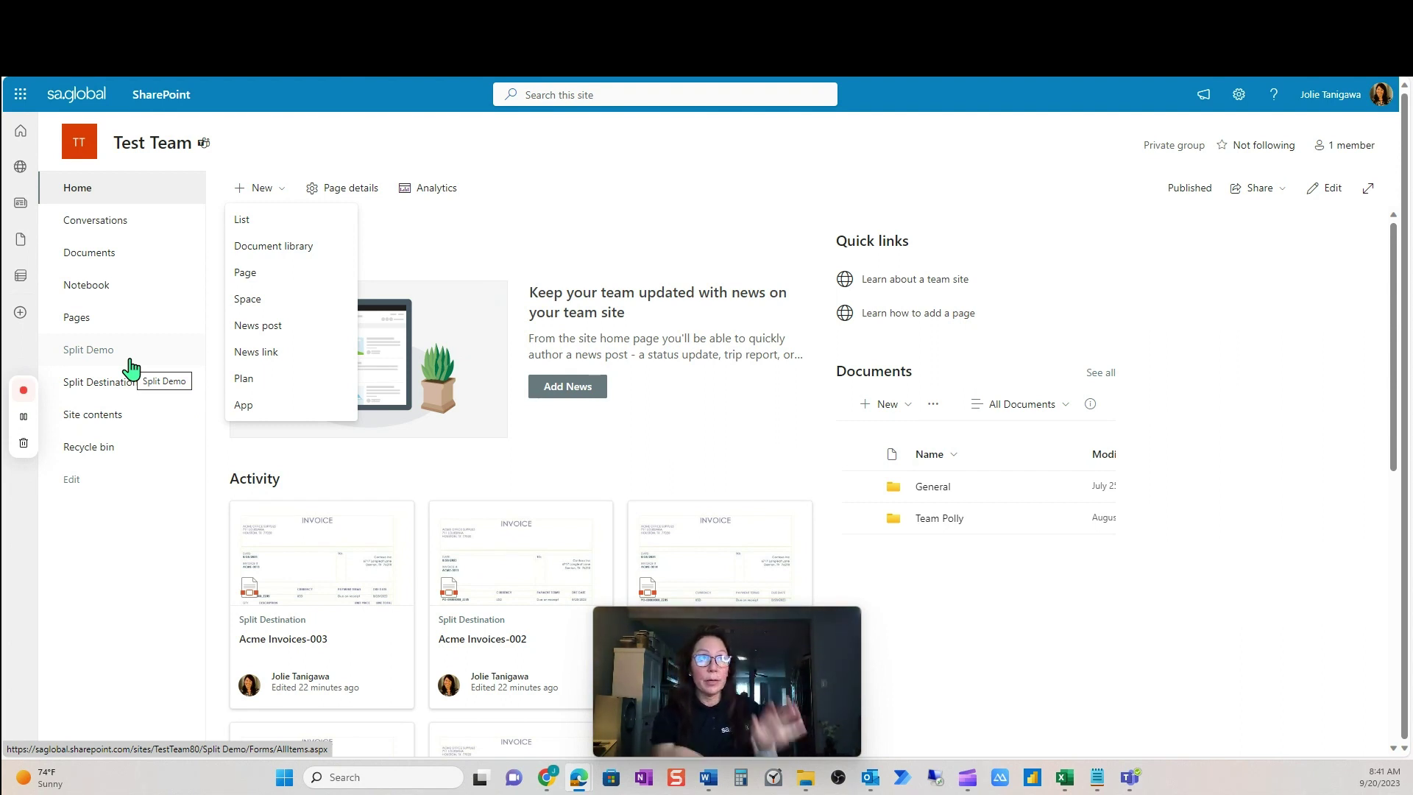
pyautogui.click(130, 359)
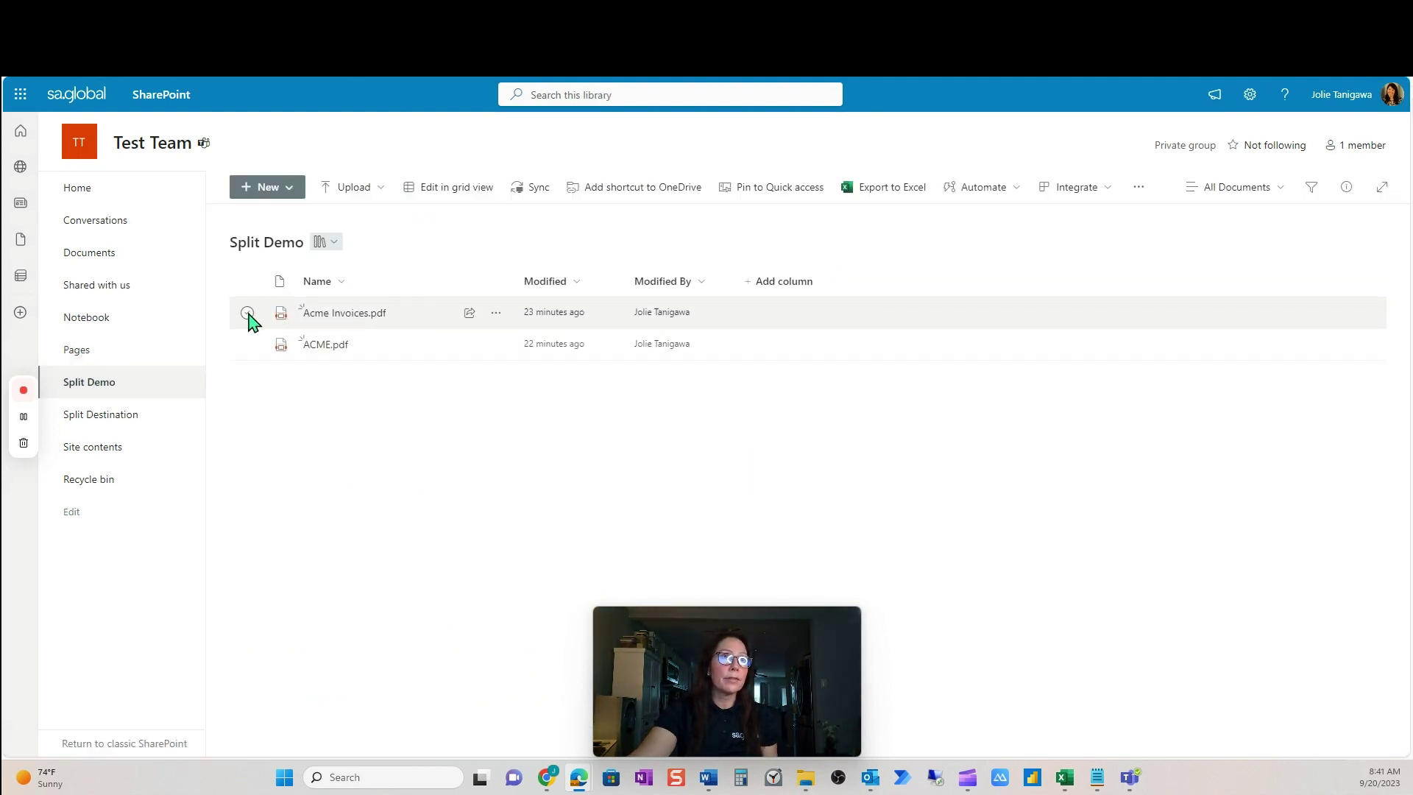
pyautogui.click(248, 313)
pyautogui.click(248, 344)
pyautogui.click(452, 187)
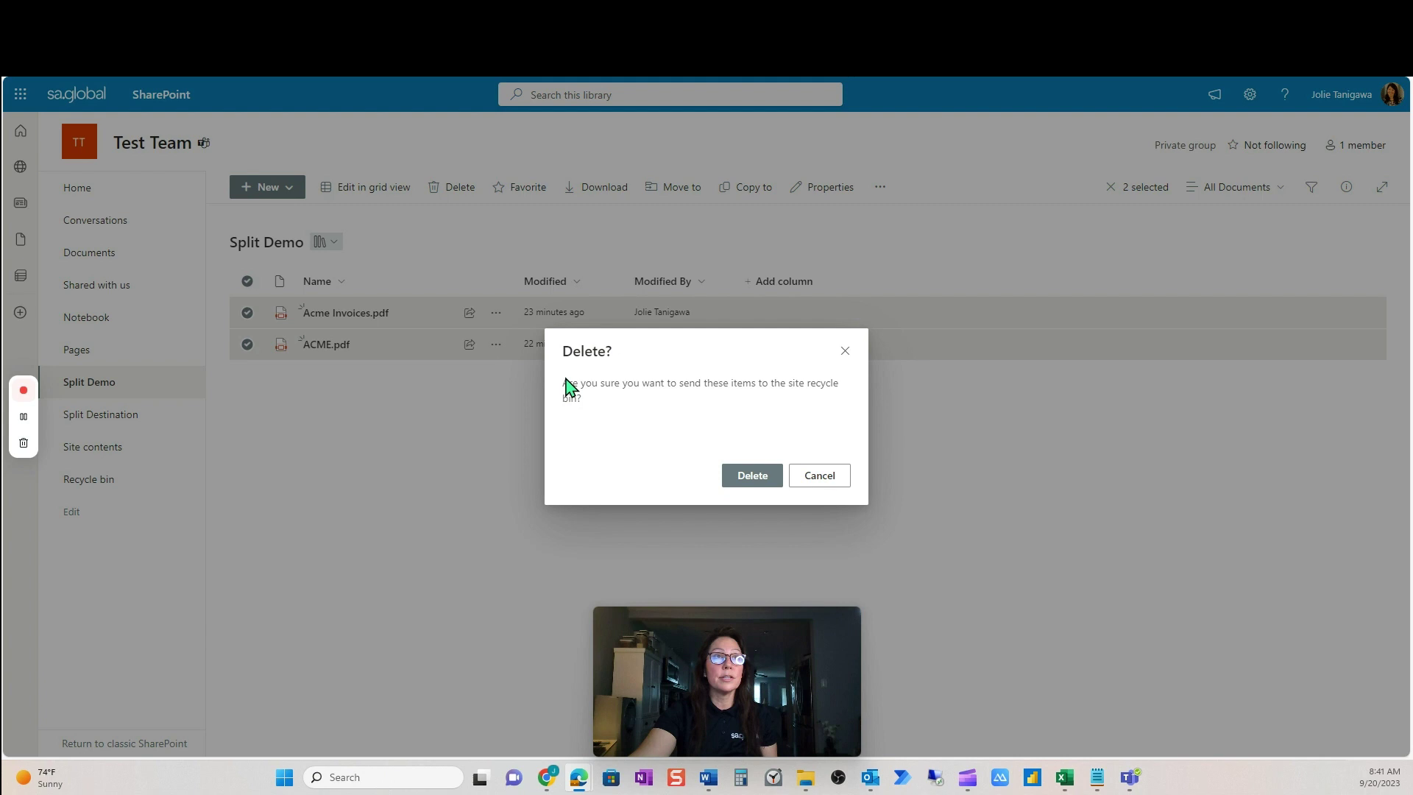
pyautogui.click(779, 479)
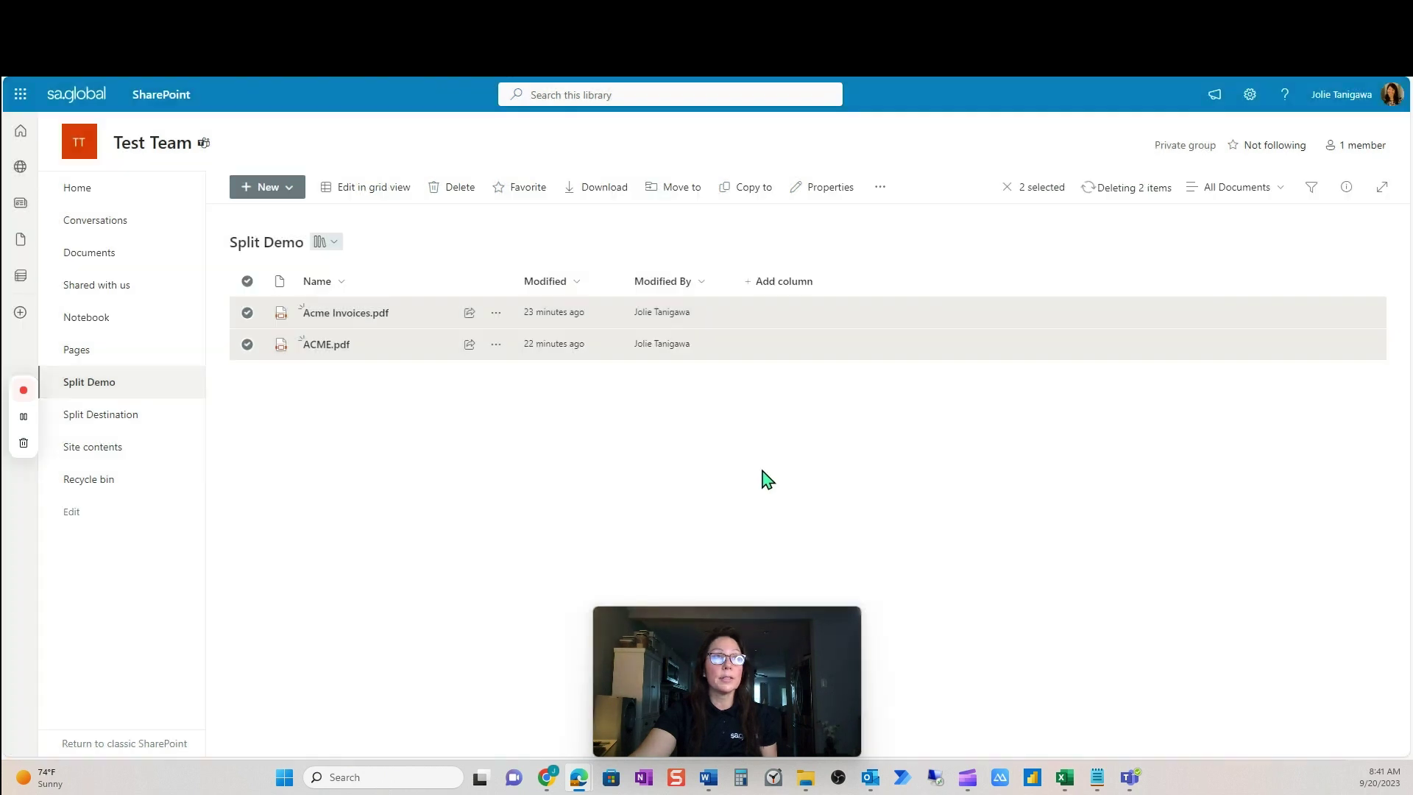
# Step: Delete Acme Invoices-001, -002, -003 and ACME-001 PDFs from Split Destination
pyautogui.click(162, 417)
pyautogui.click(248, 313)
pyautogui.click(247, 345)
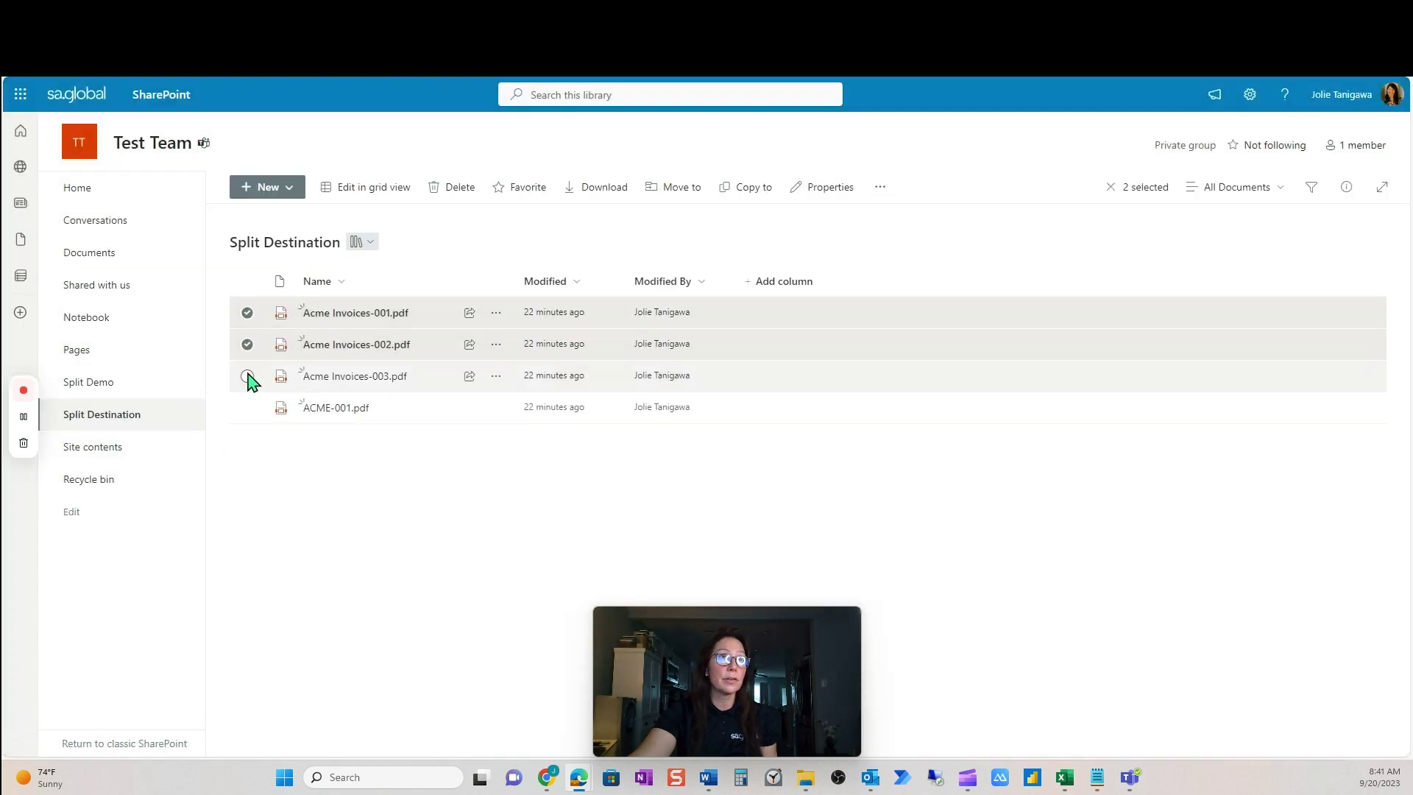
pyautogui.click(247, 377)
pyautogui.click(248, 408)
pyautogui.click(454, 189)
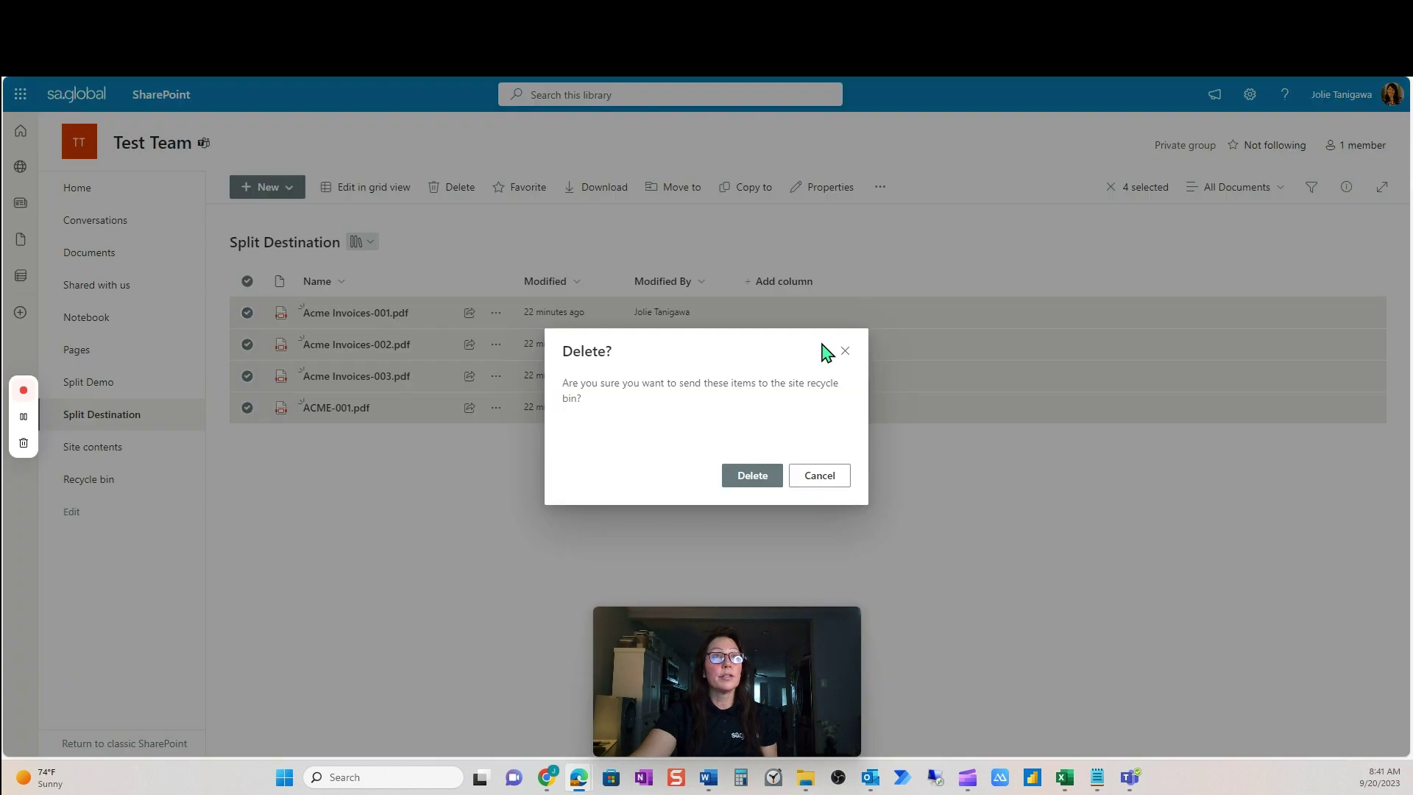
pyautogui.click(754, 477)
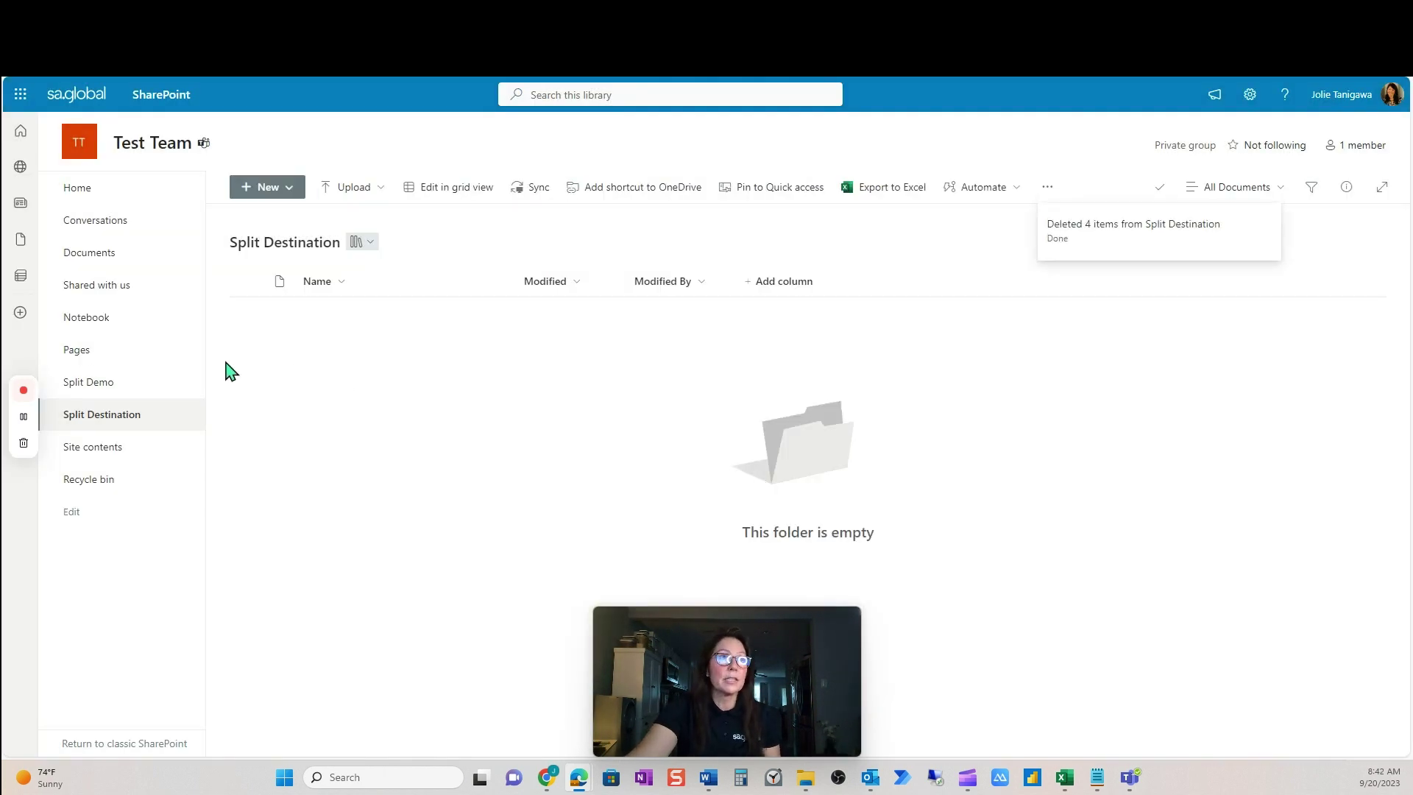
# Step: Return to the empty Split Demo library and start a manual test of Invoice Capture Invoices
pyautogui.click(88, 382)
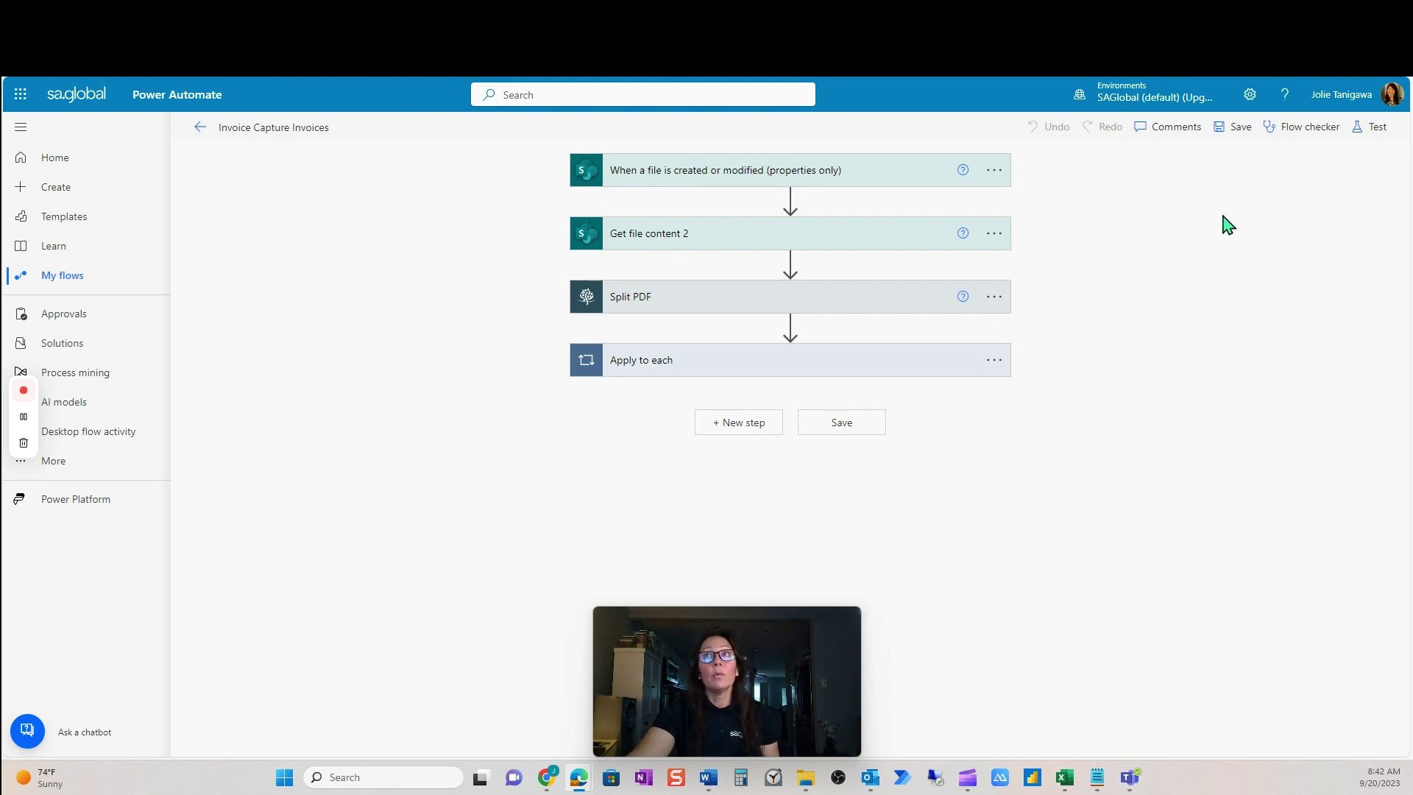
pyautogui.click(1379, 144)
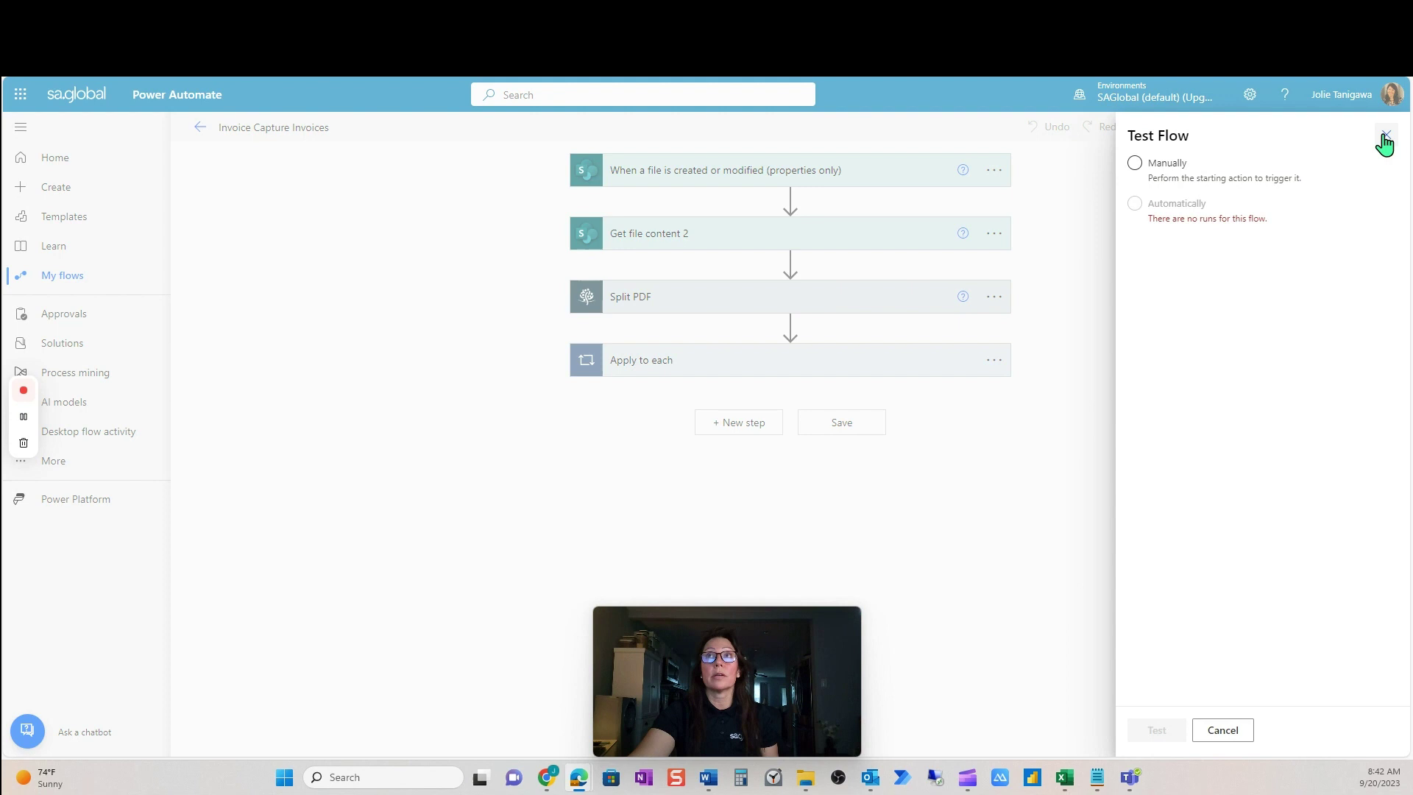
pyautogui.click(1163, 176)
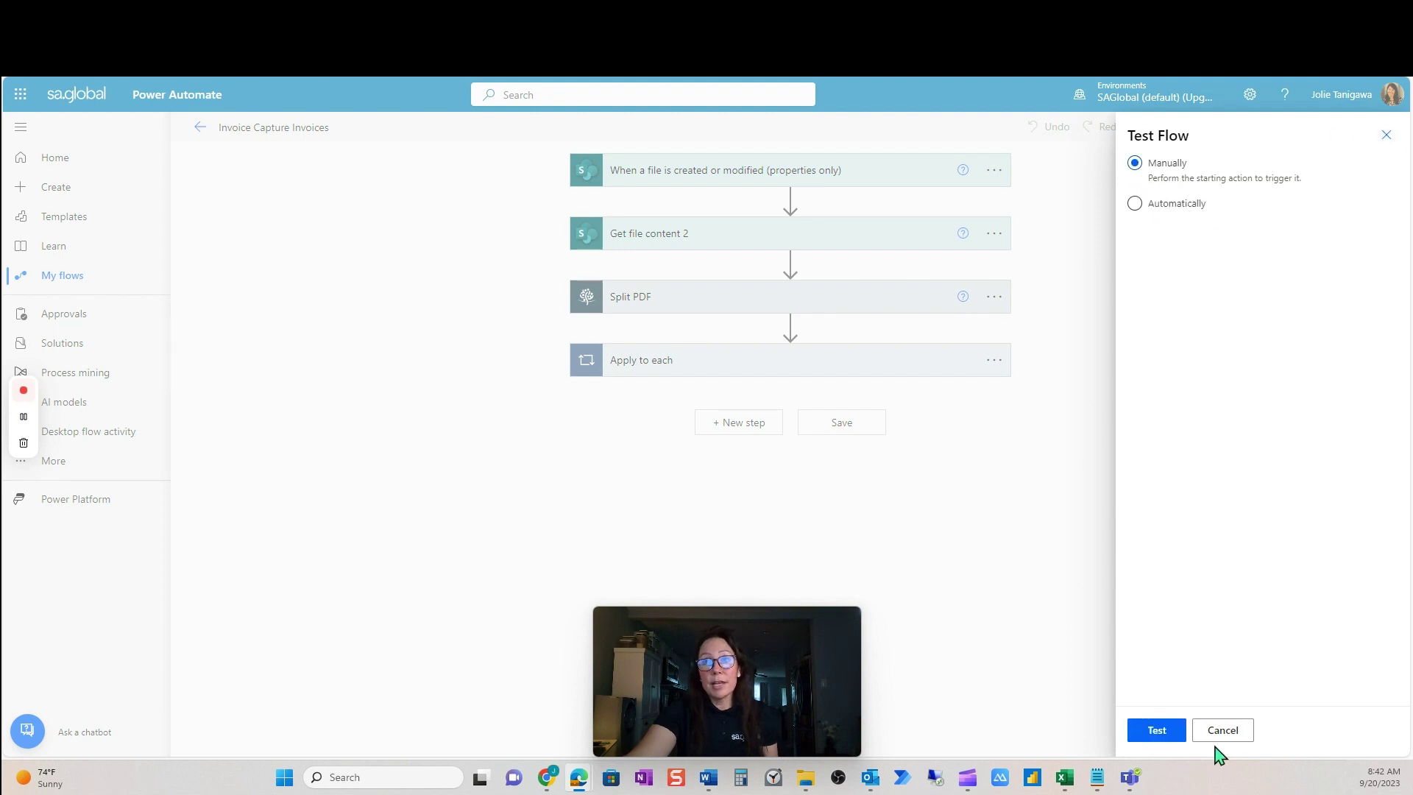
pyautogui.click(1157, 733)
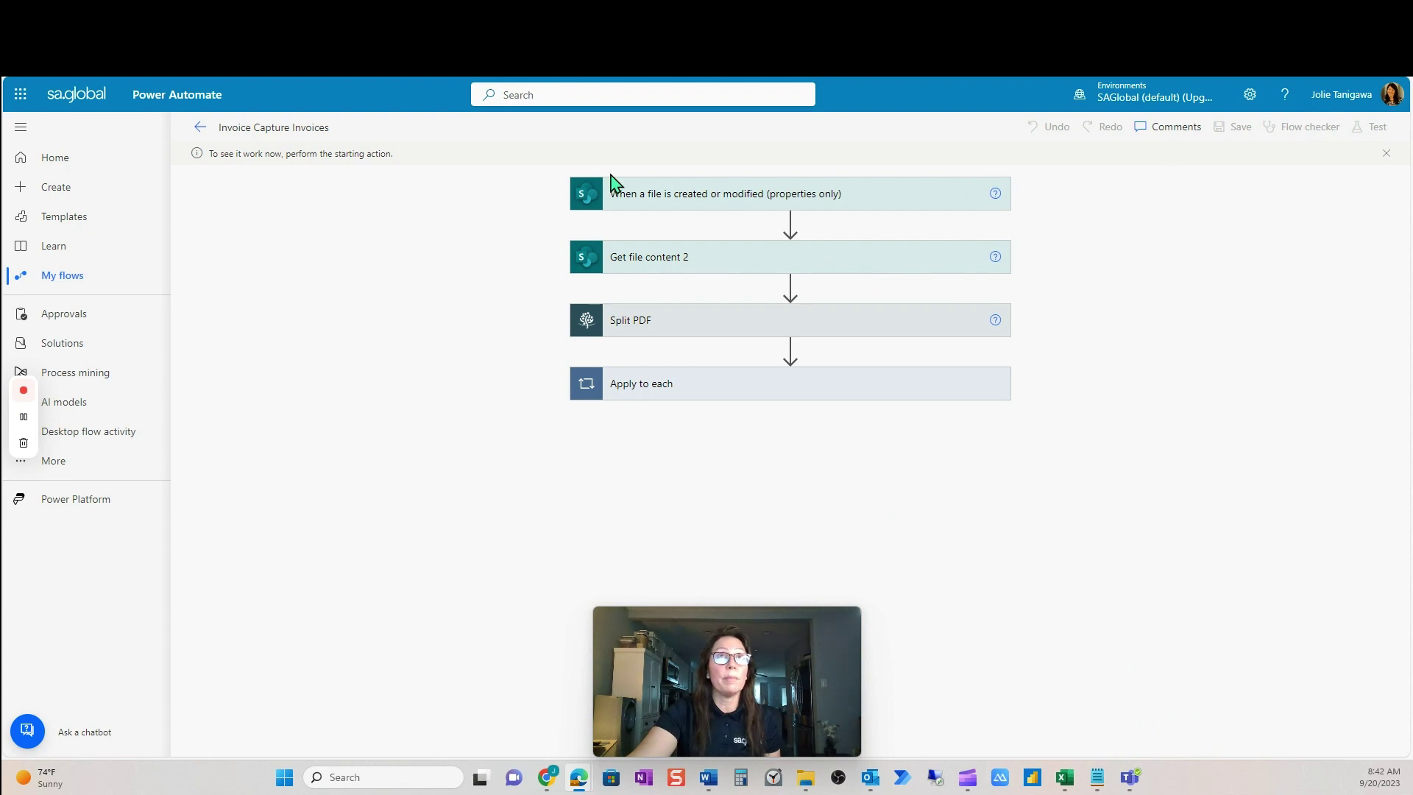
# Step: Upload Acme Invoice920.pdf and ACME.pdf into the Split Demo library
pyautogui.hotkey('ctrl', 'Tab')
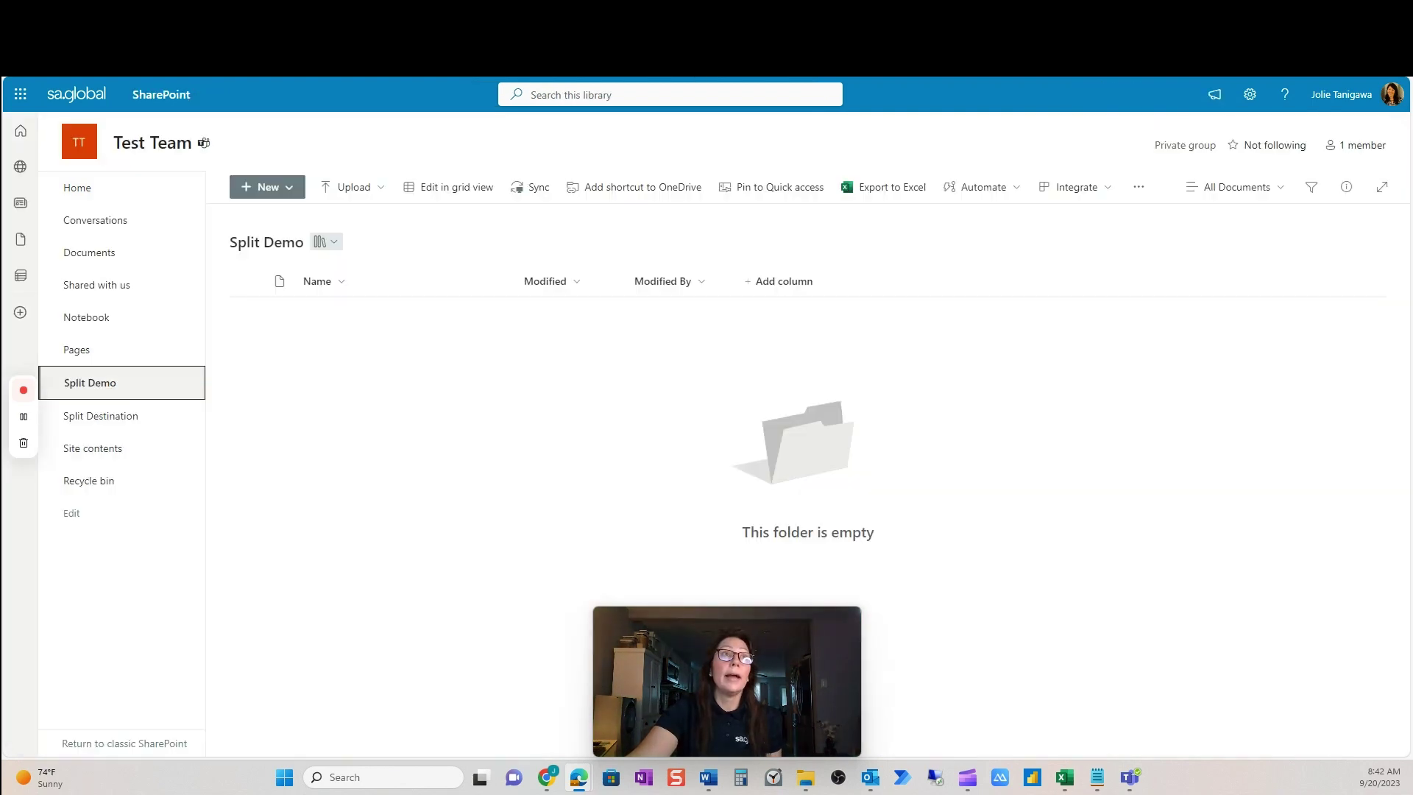
pyautogui.press('super+e')
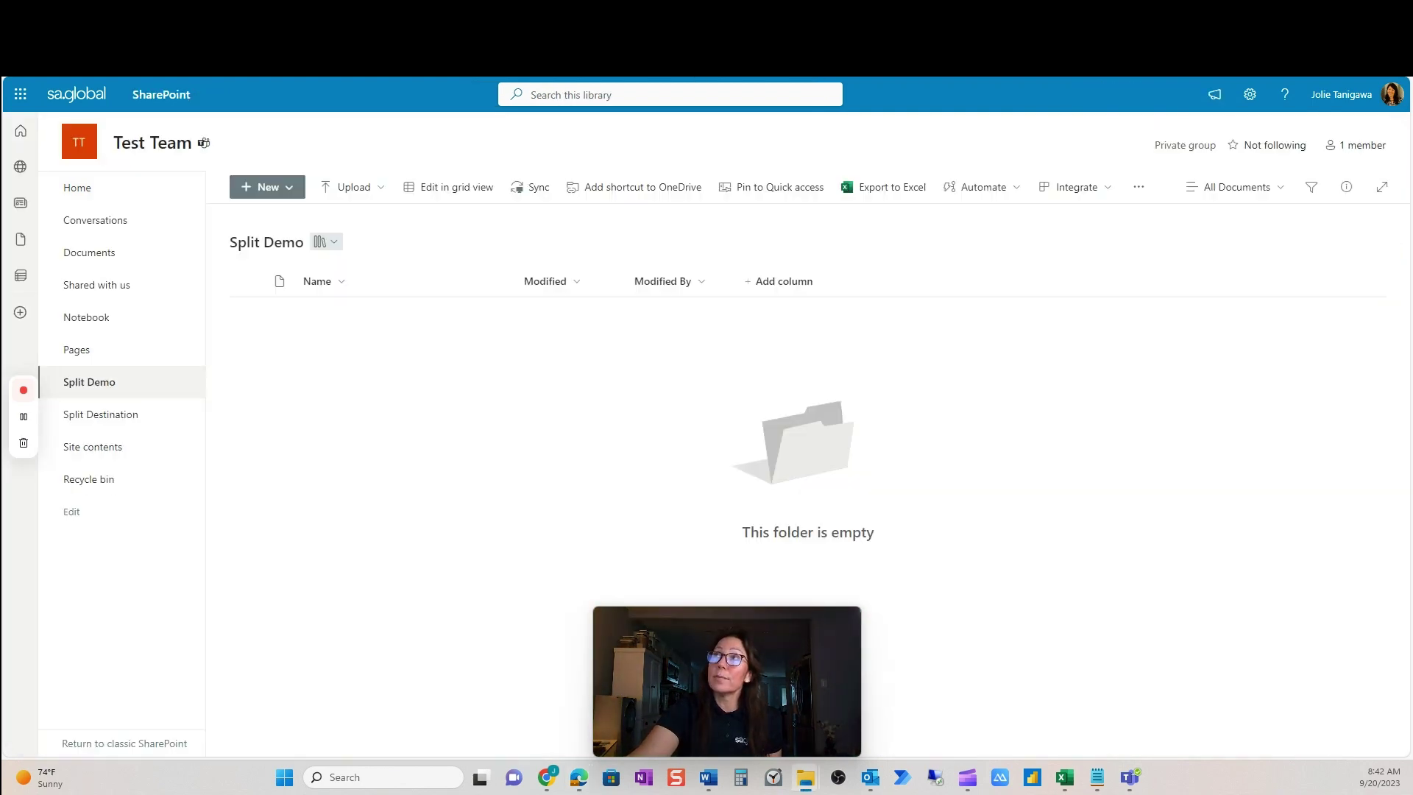
pyautogui.moveTo(479, 306); pyautogui.dragTo(328, 334)
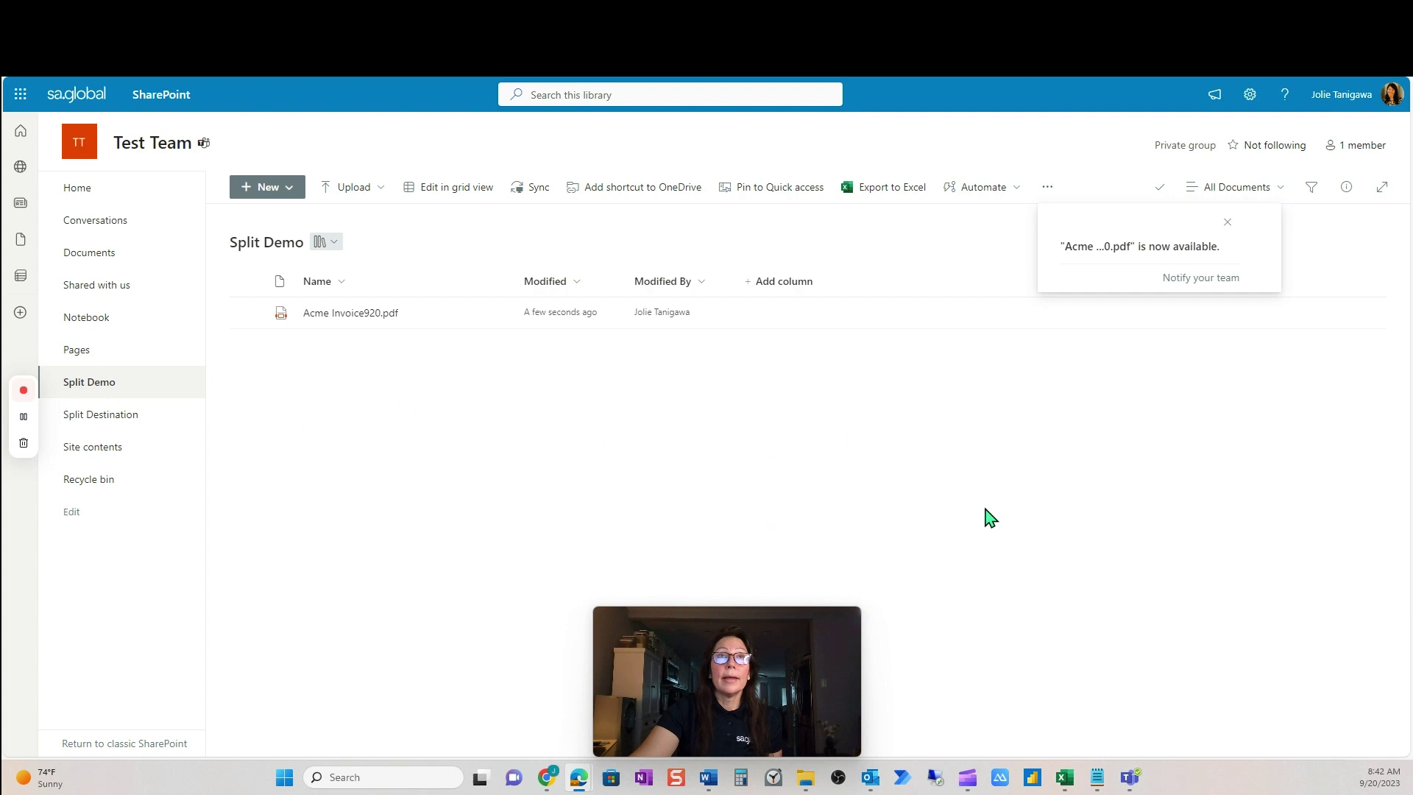
pyautogui.hotkey('alt', 'Tab')
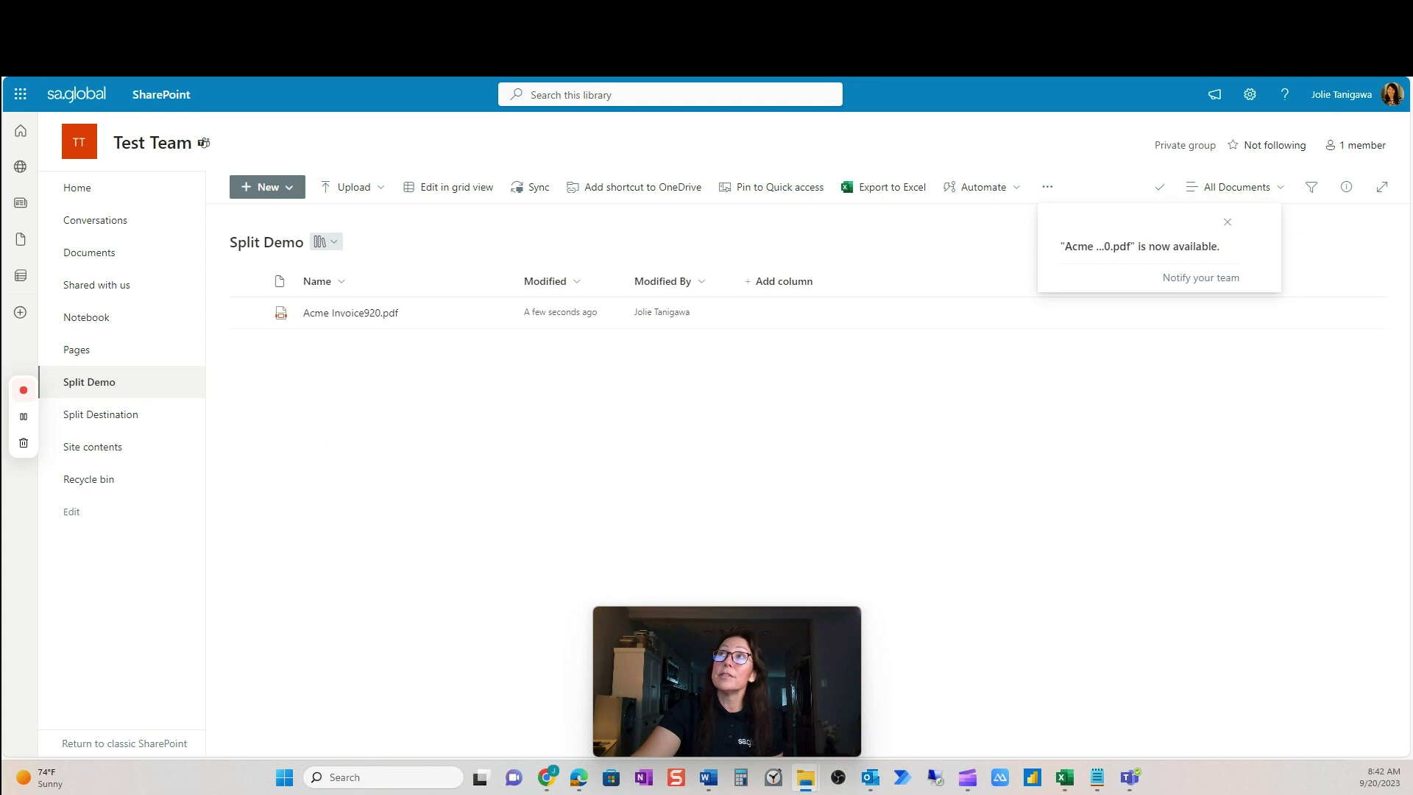
pyautogui.moveTo(561, 417); pyautogui.dragTo(279, 338)
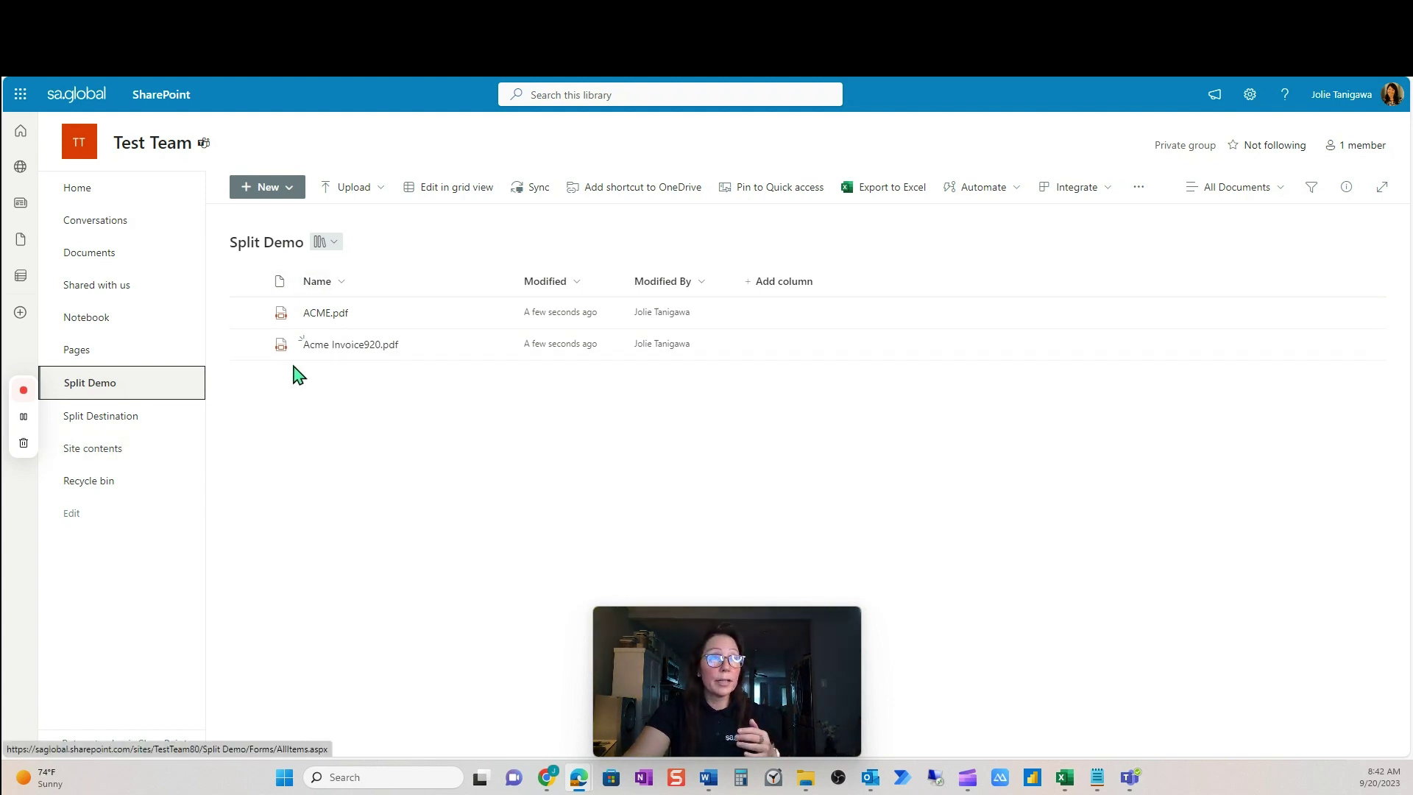
# Step: Check the three split PDFs in Split Destination, then go back to Split Demo
pyautogui.click(174, 419)
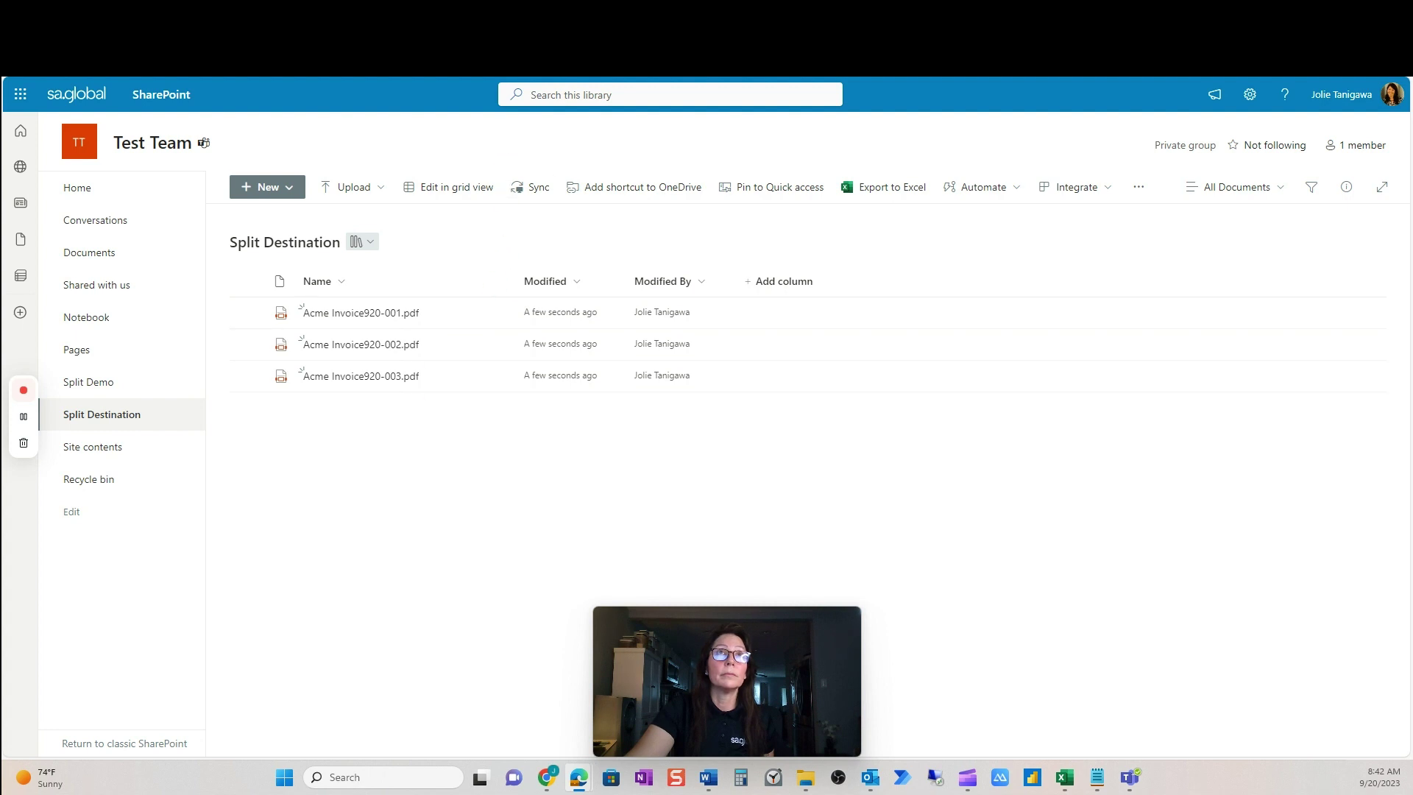
pyautogui.click(170, 395)
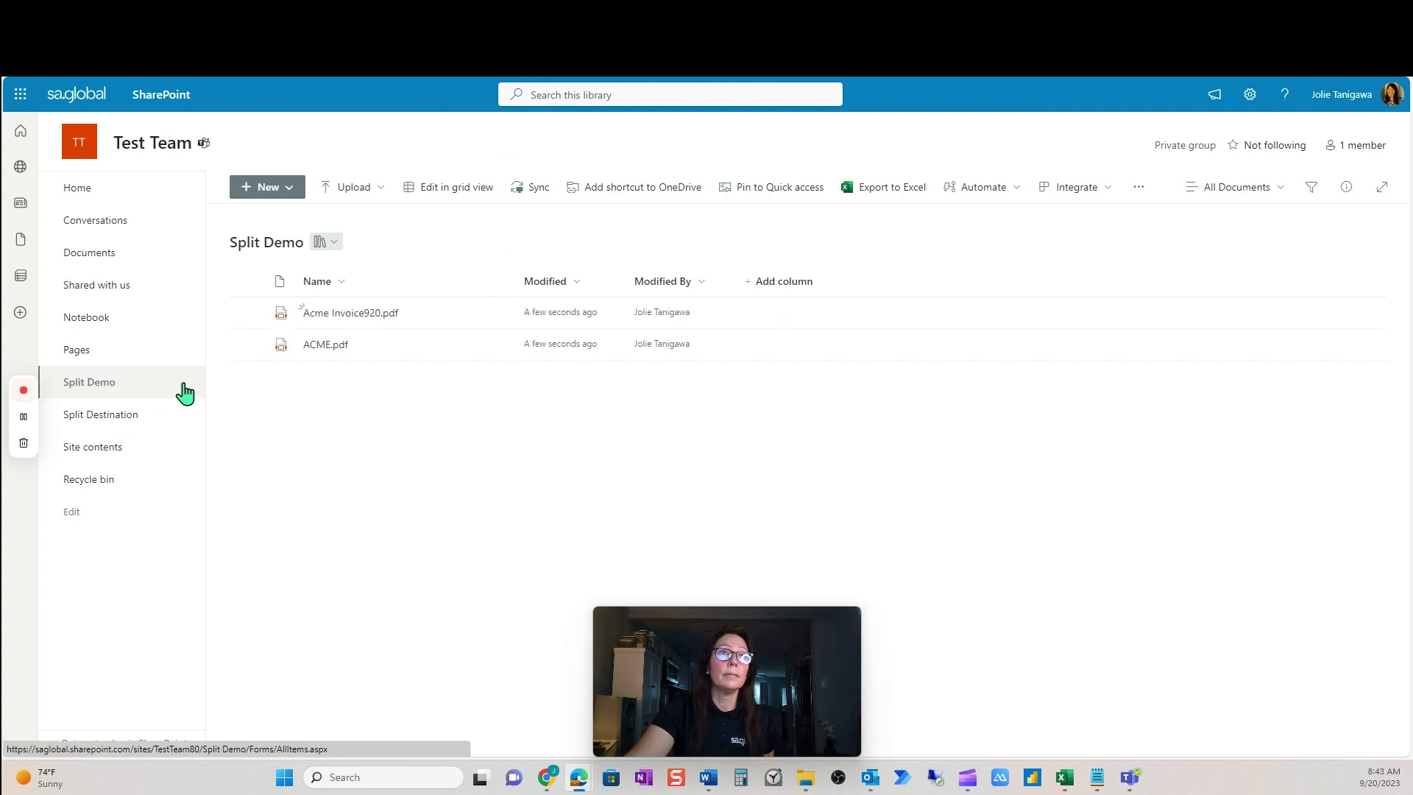
pyautogui.hotkey('ctrl', 'Tab')
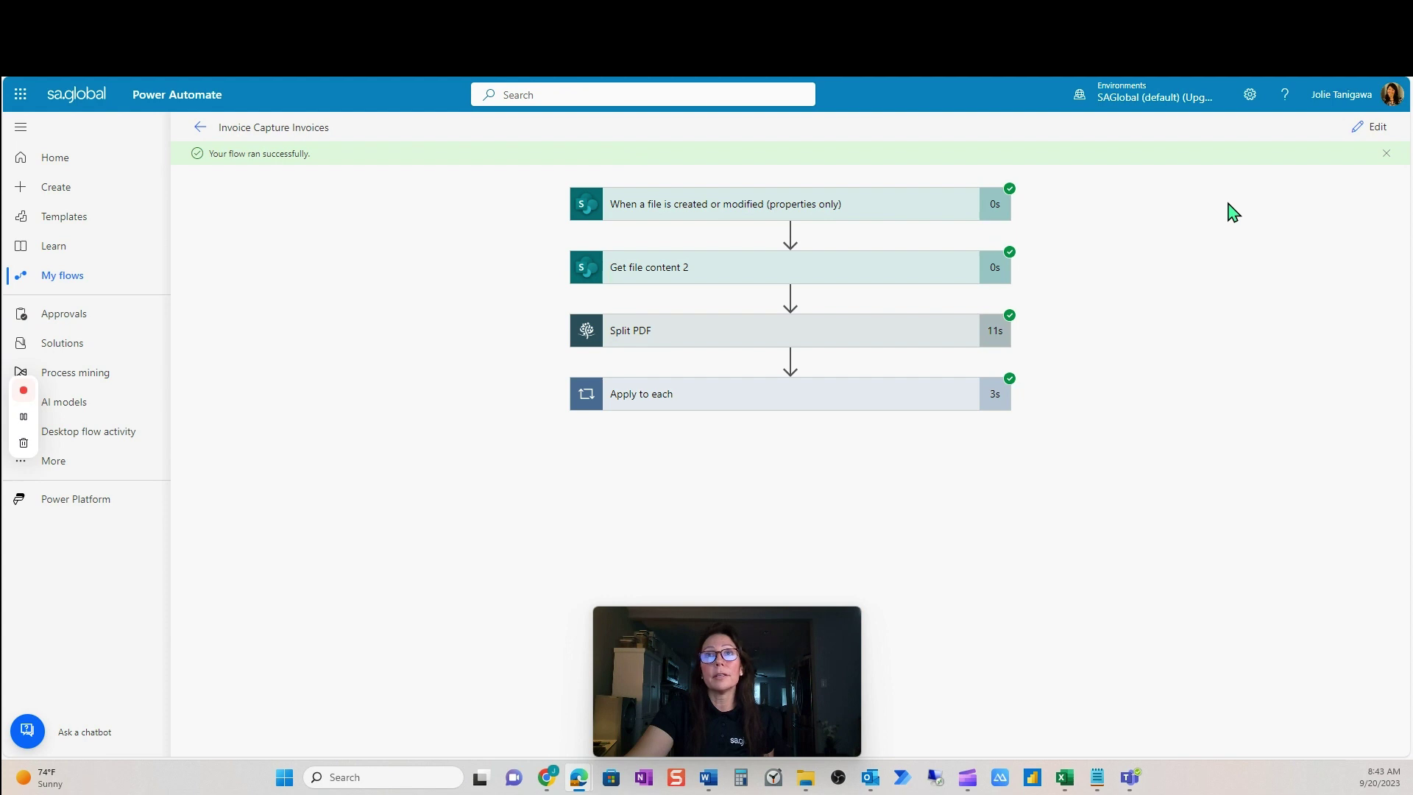
# Step: Put the Invoice Capture Invoices flow in edit mode and start a manual test run
pyautogui.click(1367, 131)
pyautogui.click(1367, 133)
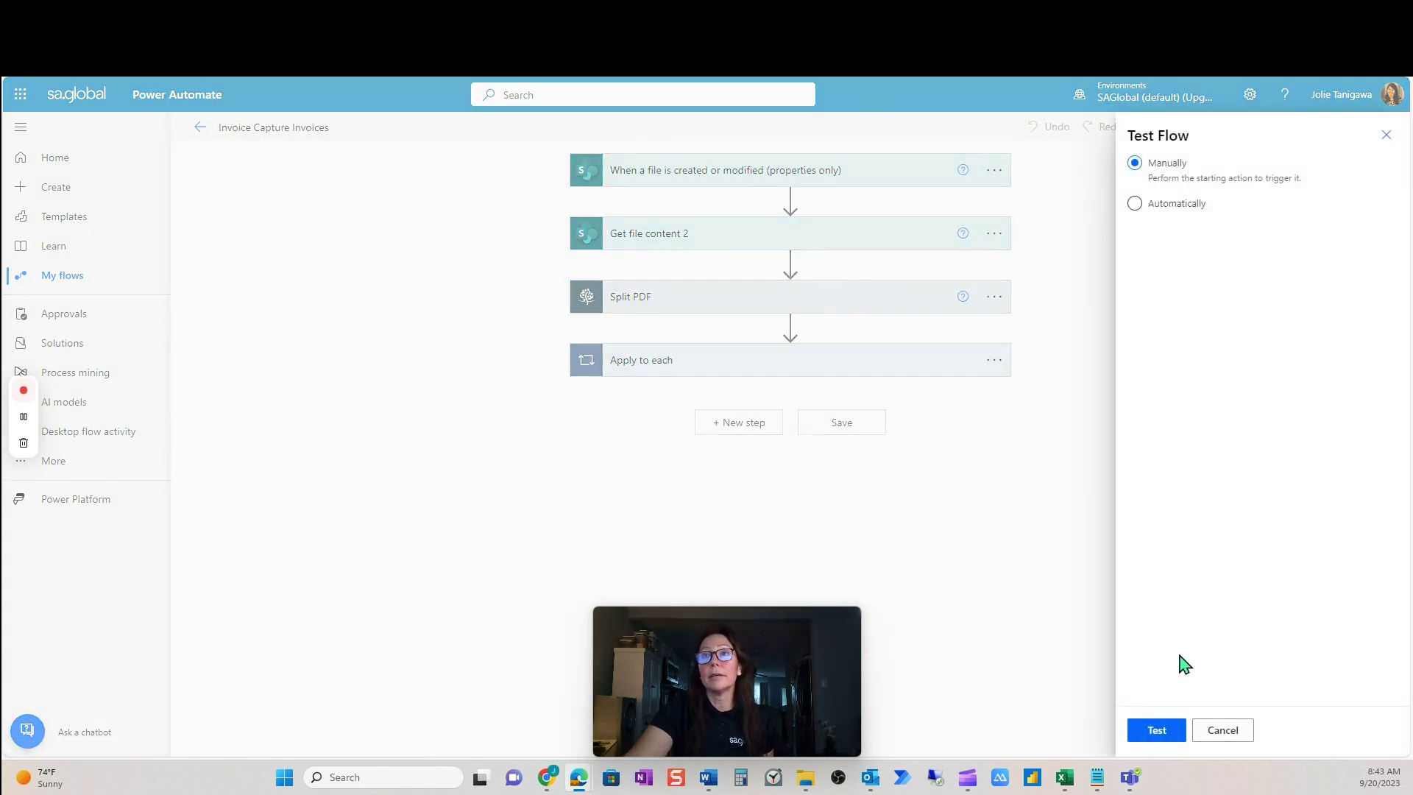
pyautogui.click(1166, 729)
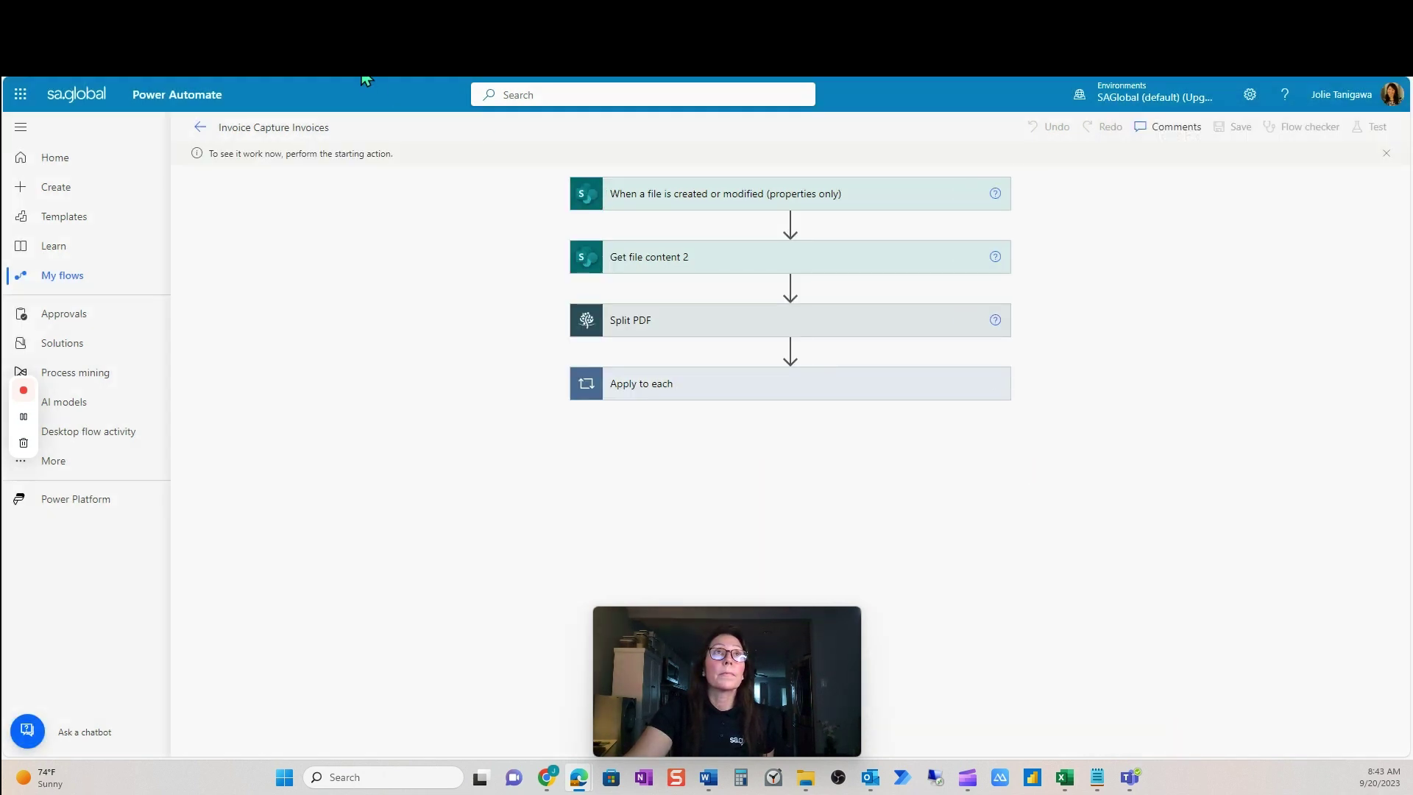
pyautogui.hotkey('ctrl', 'Tab')
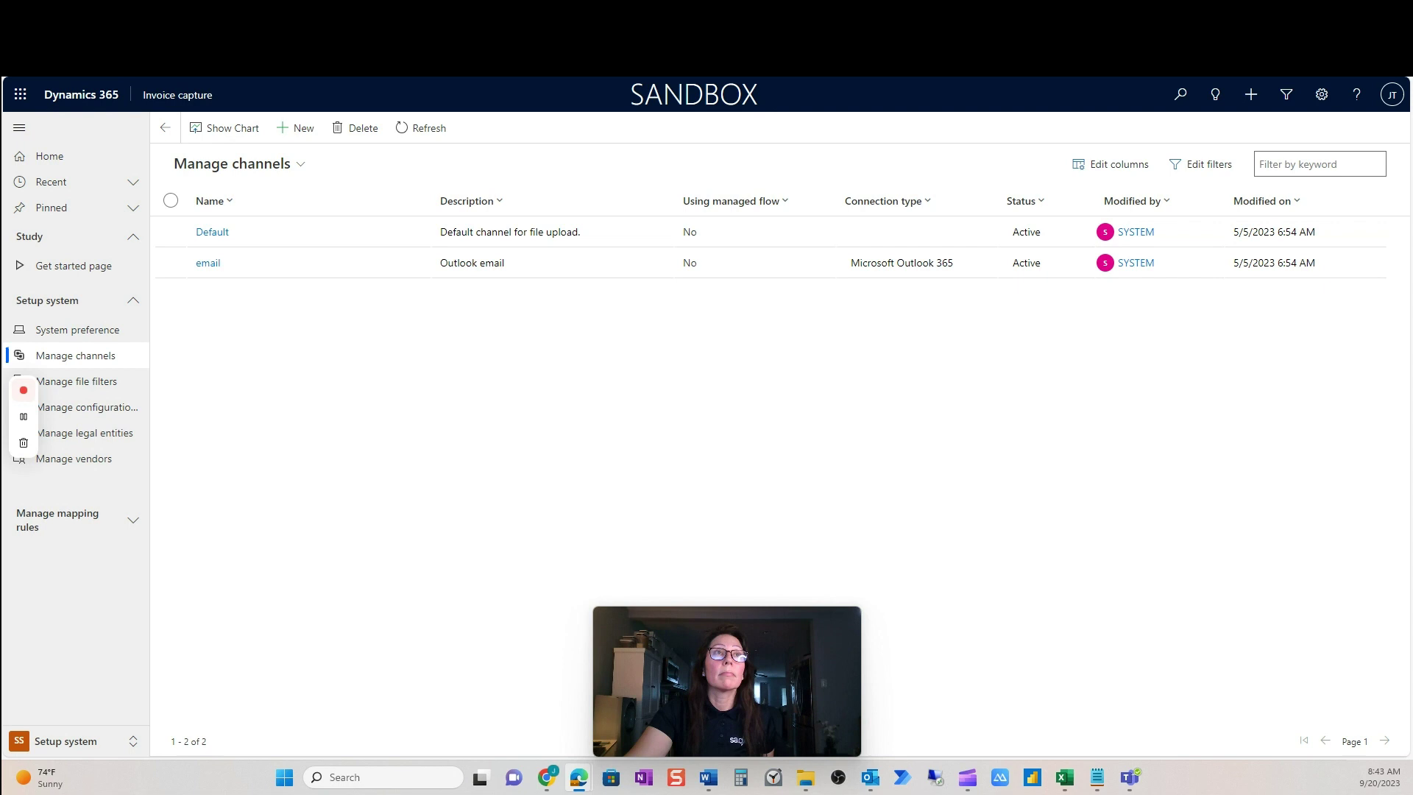
# Step: Confirm Split Destination holds the three Acme Invoice920 PDFs and select ACME.pdf in Split Demo
pyautogui.hotkey('ctrl', 'Tab')
pyautogui.hotkey('ctrl', 'Tab')
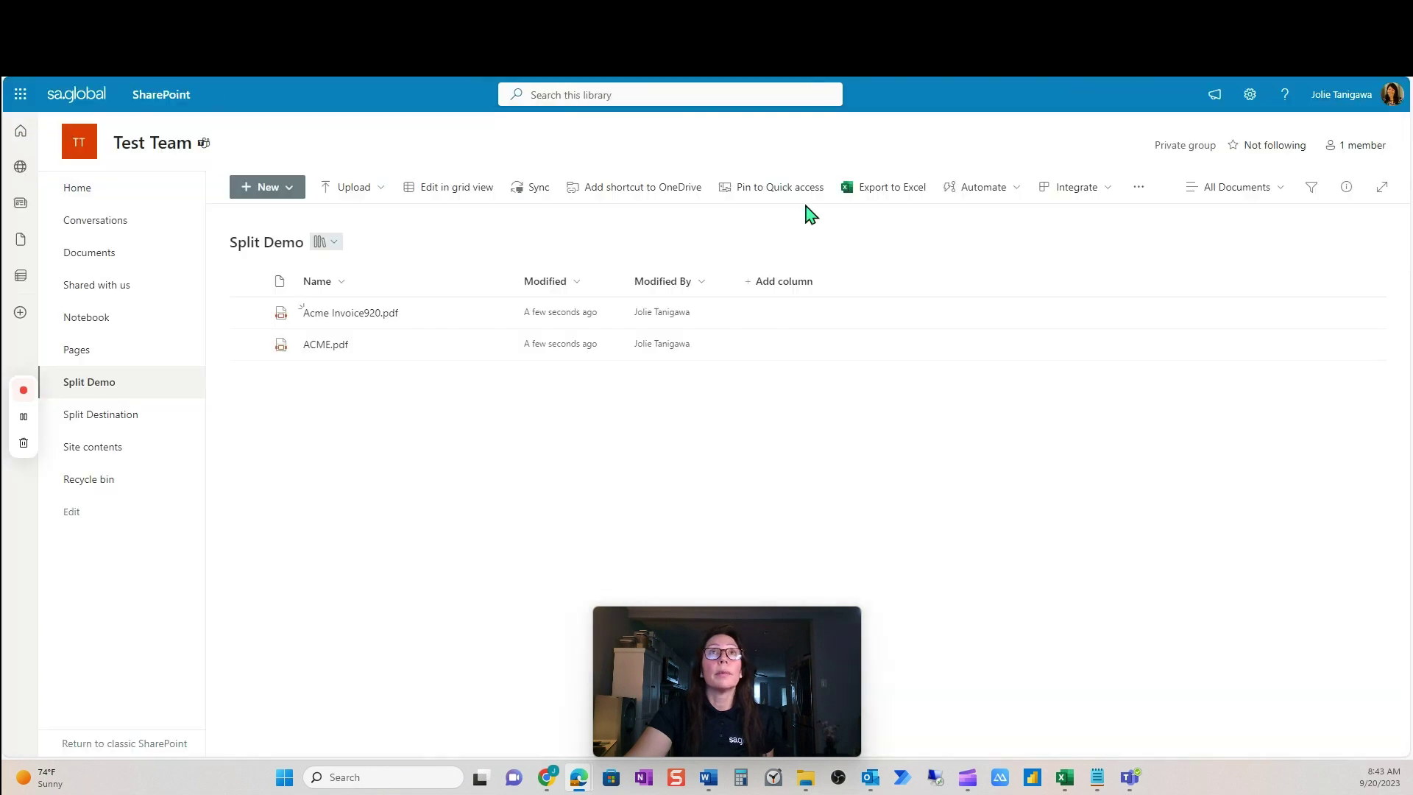
pyautogui.click(143, 417)
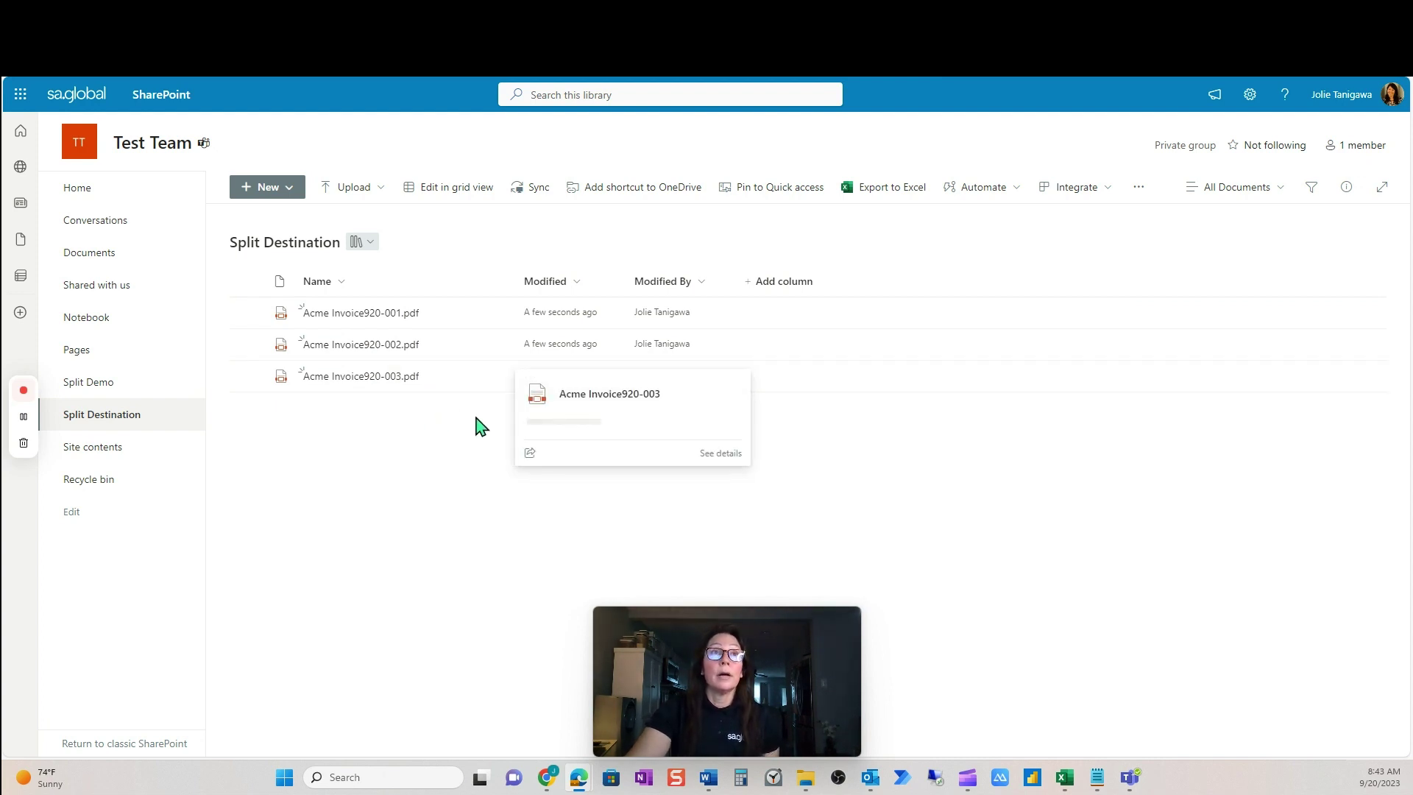
pyautogui.hotkey('ctrl', 'Tab')
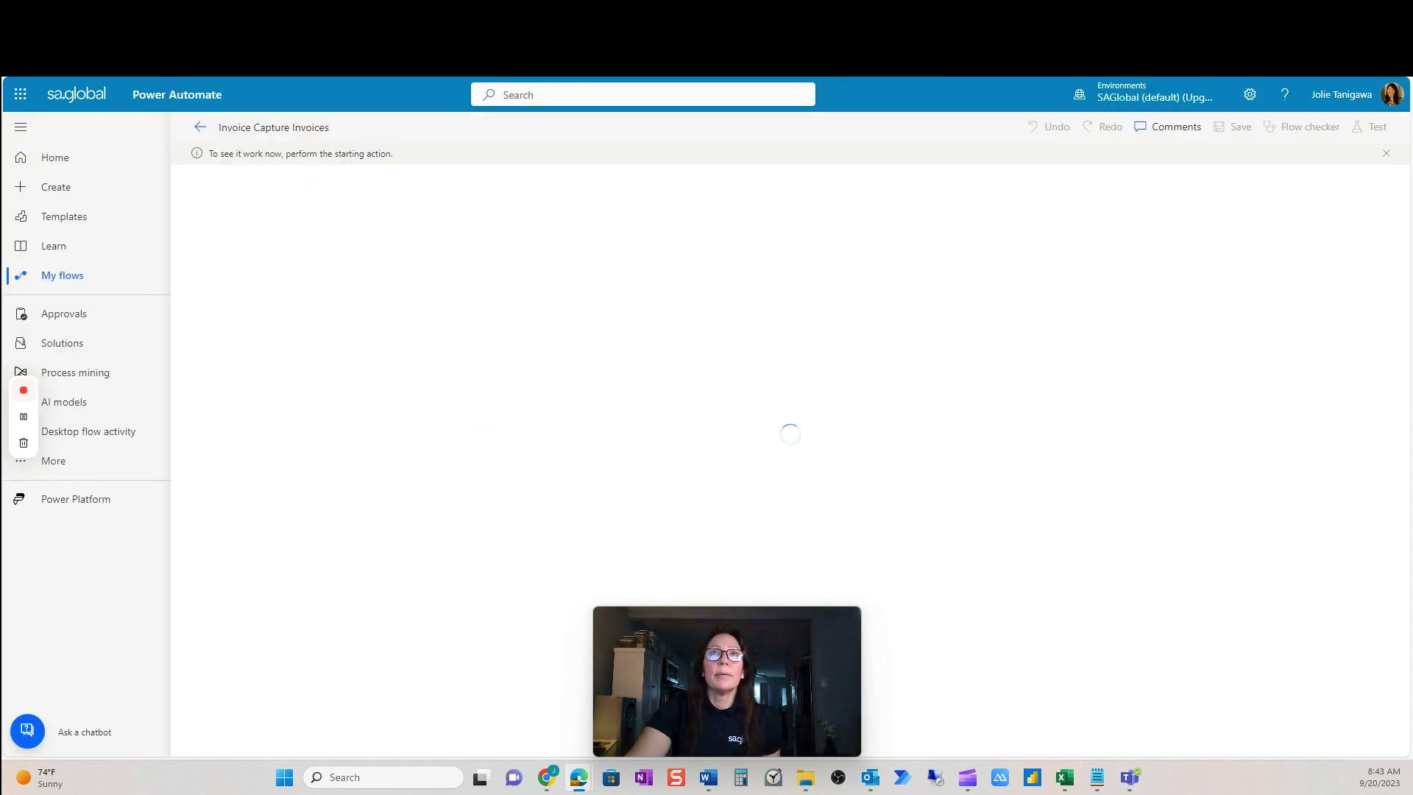
pyautogui.hotkey('ctrl', 'shift', 'Tab')
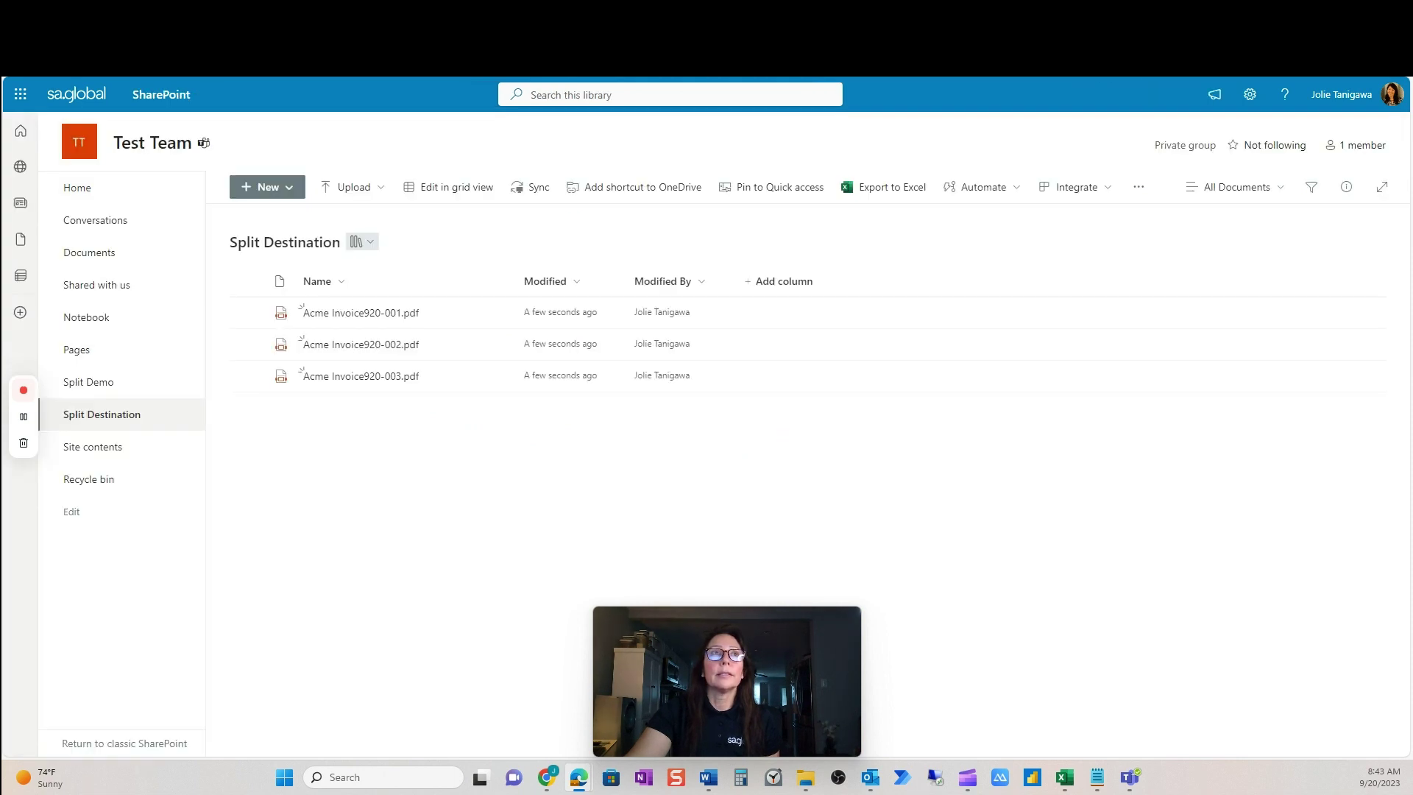
pyautogui.click(133, 384)
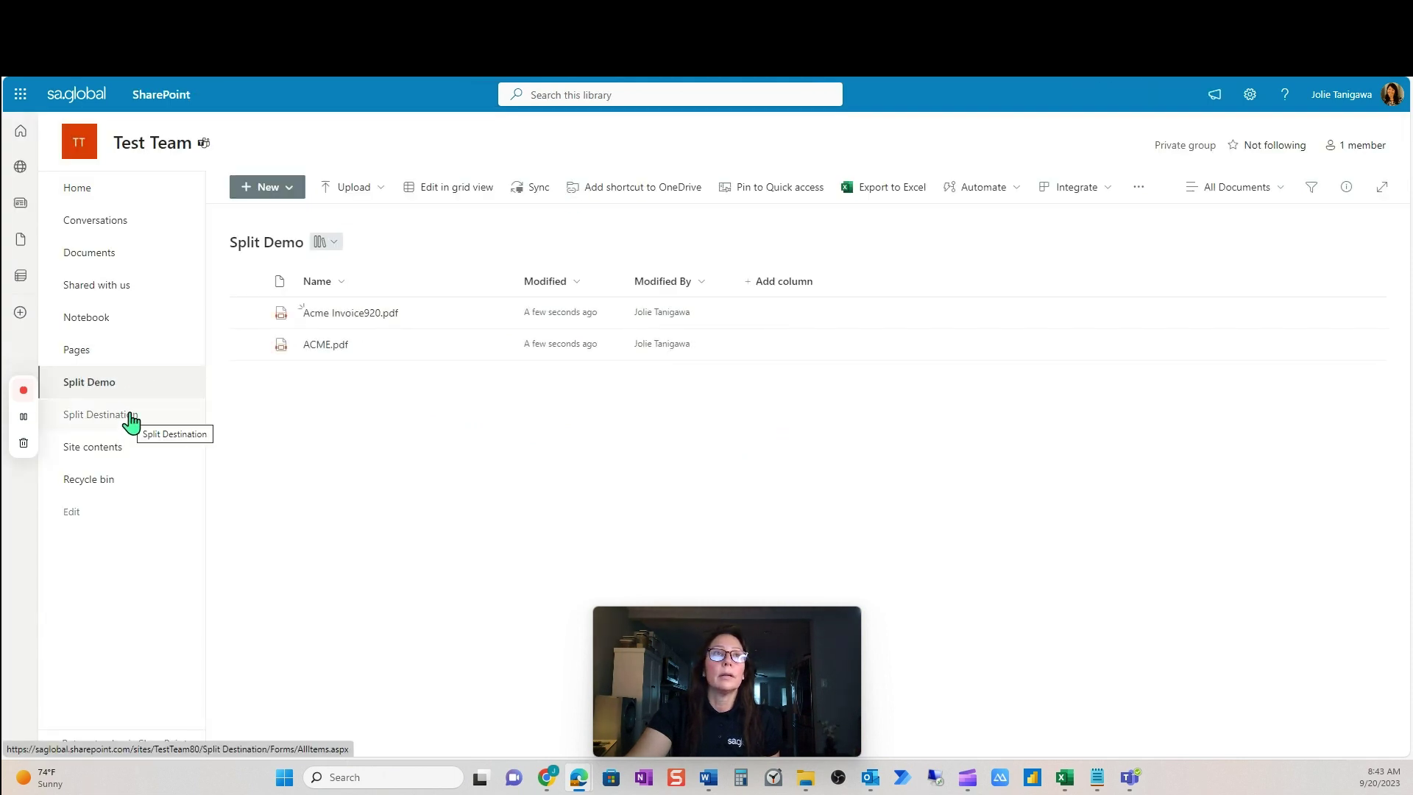
pyautogui.click(248, 344)
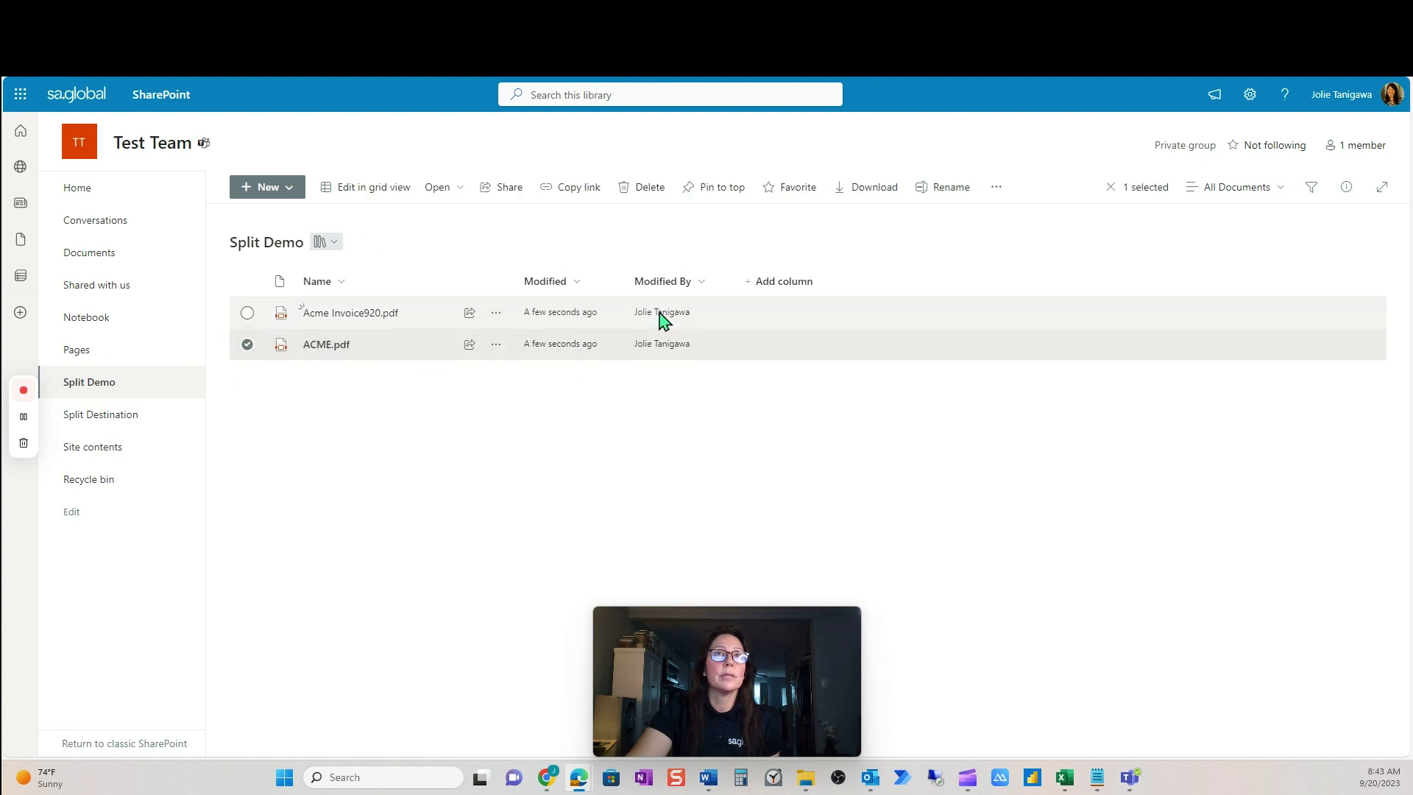
pyautogui.click(124, 414)
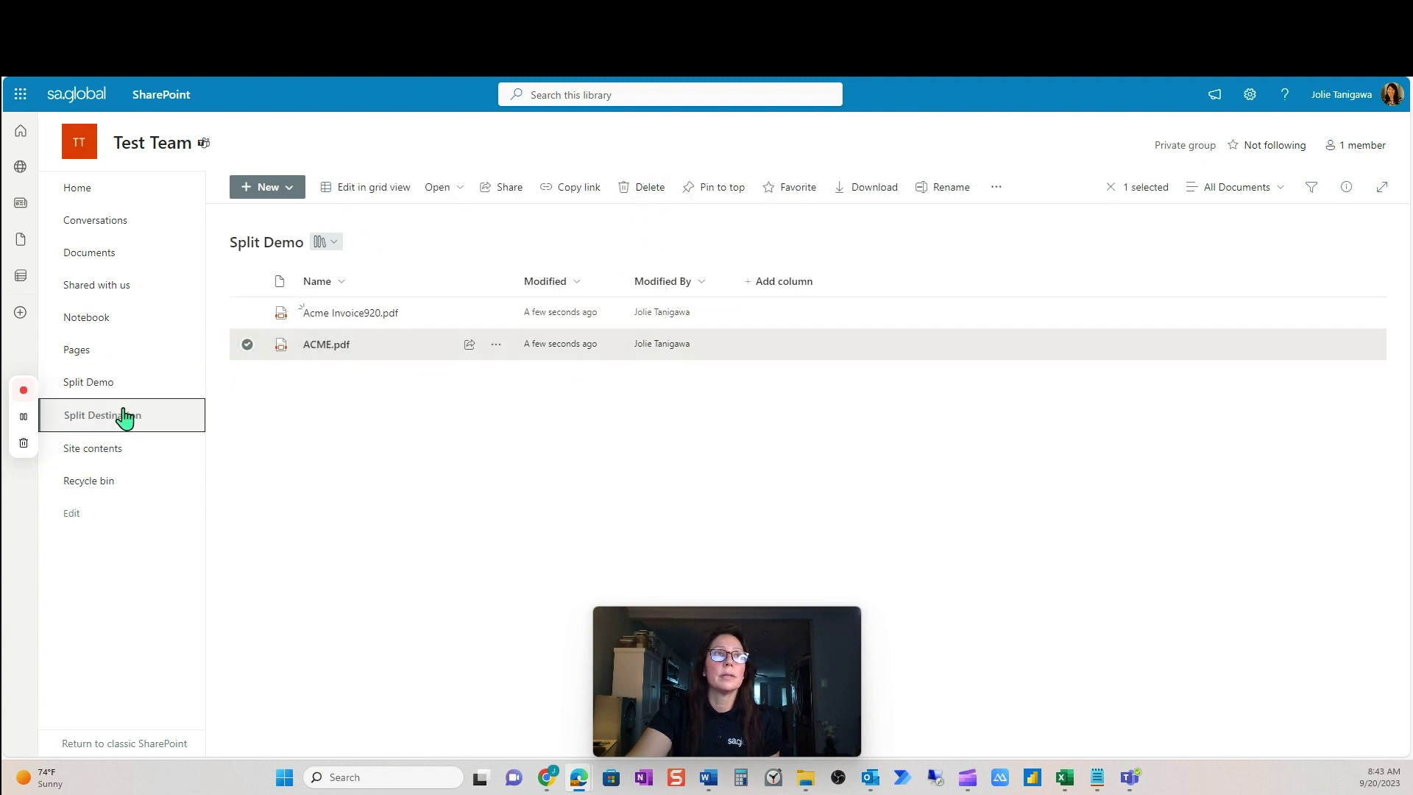
# Step: Dismiss the starting-action notice and review the flow's details and succeeded run history
pyautogui.click(543, 78)
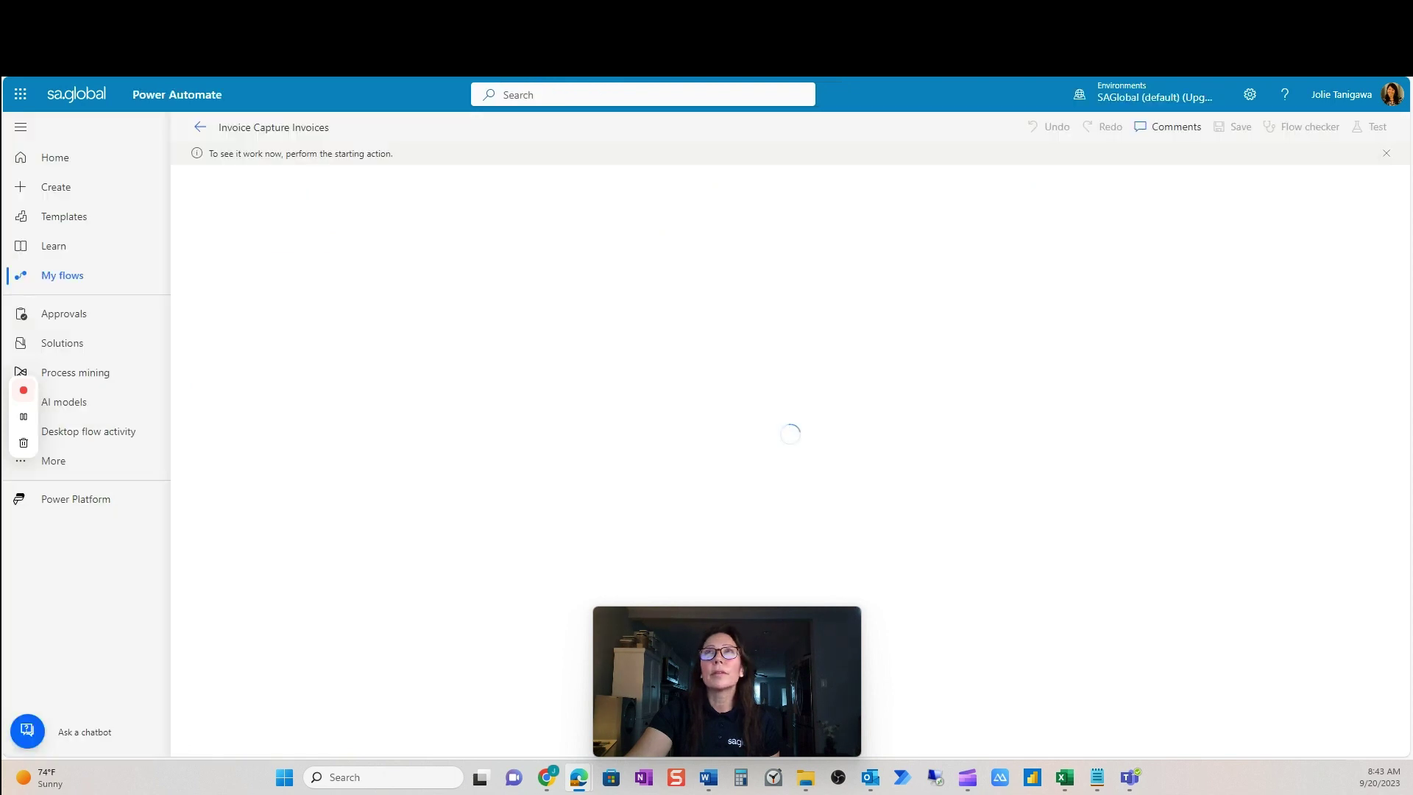
pyautogui.click(1386, 153)
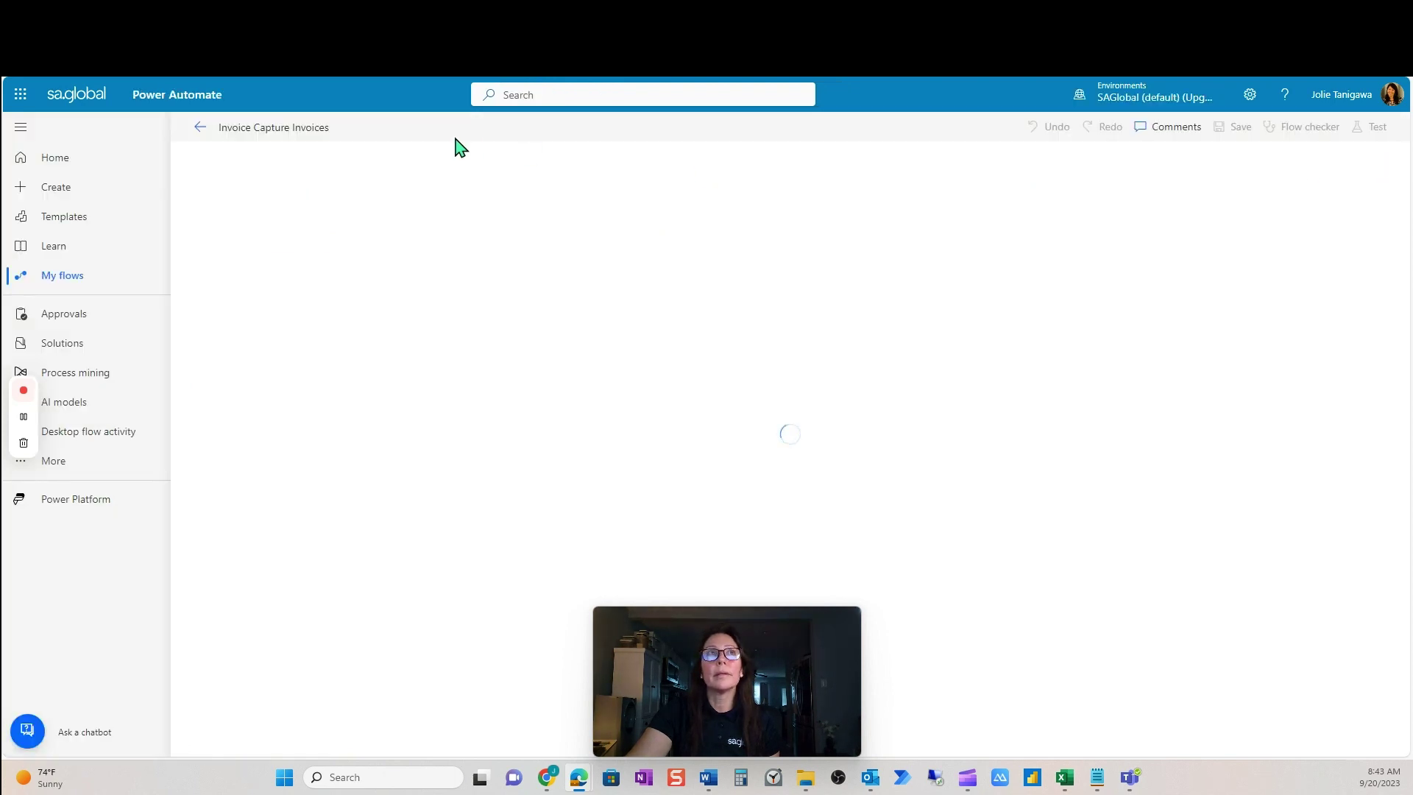
pyautogui.click(201, 135)
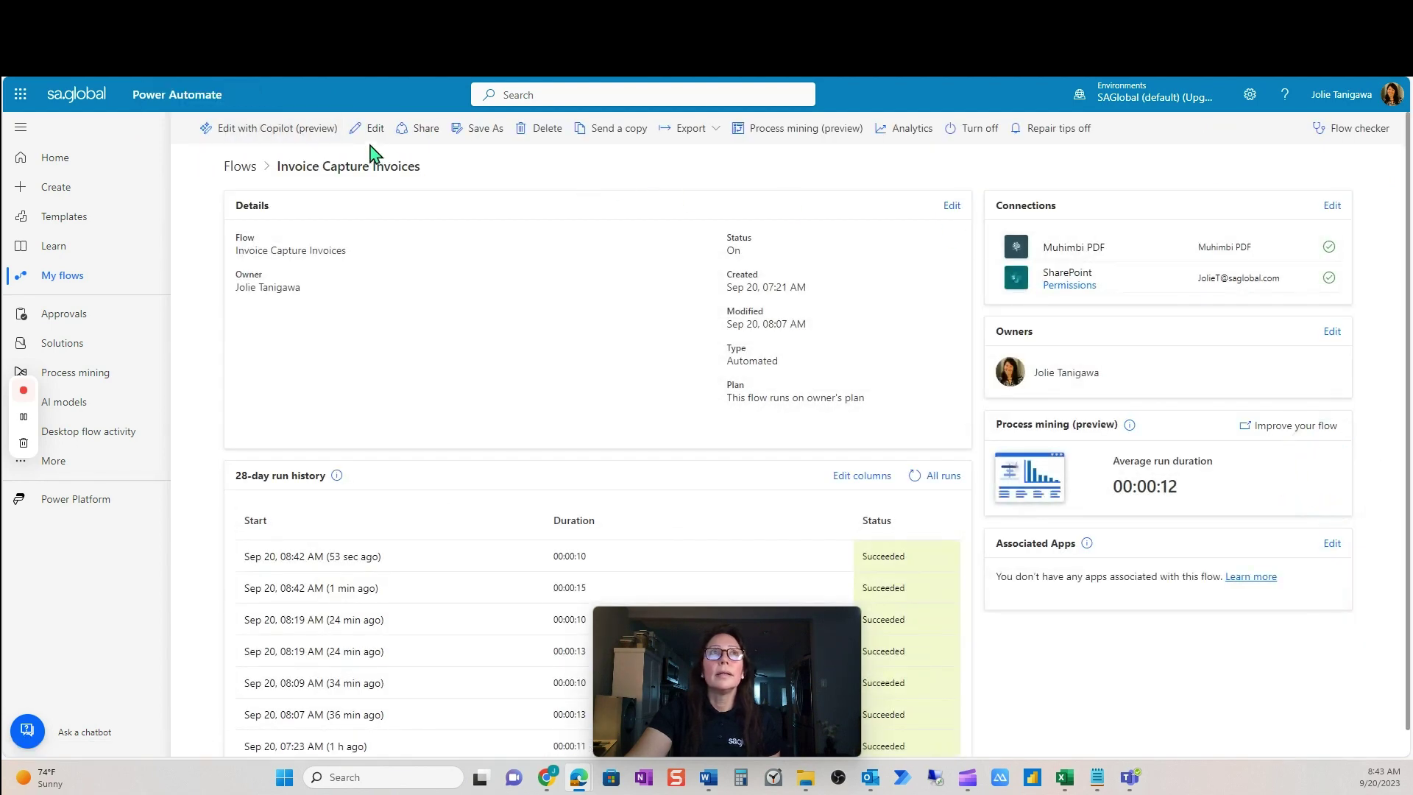
pyautogui.click(377, 129)
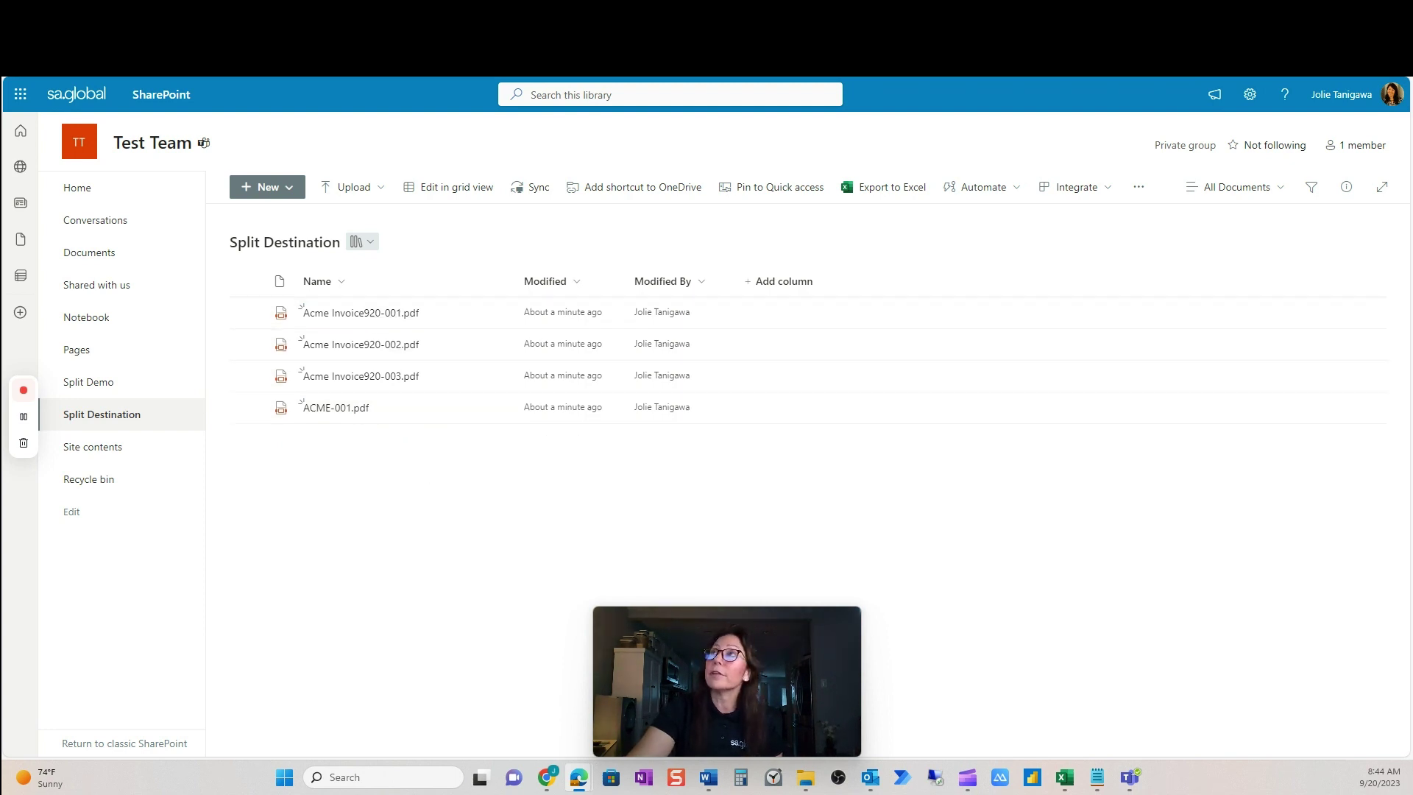
# Step: Download Acme Invoice920-001, -002, -003 and ACME-001 PDFs as OneDrive_1_9-20-2023 (1).zip and open it
pyautogui.hotkey('alt', 'Tab')
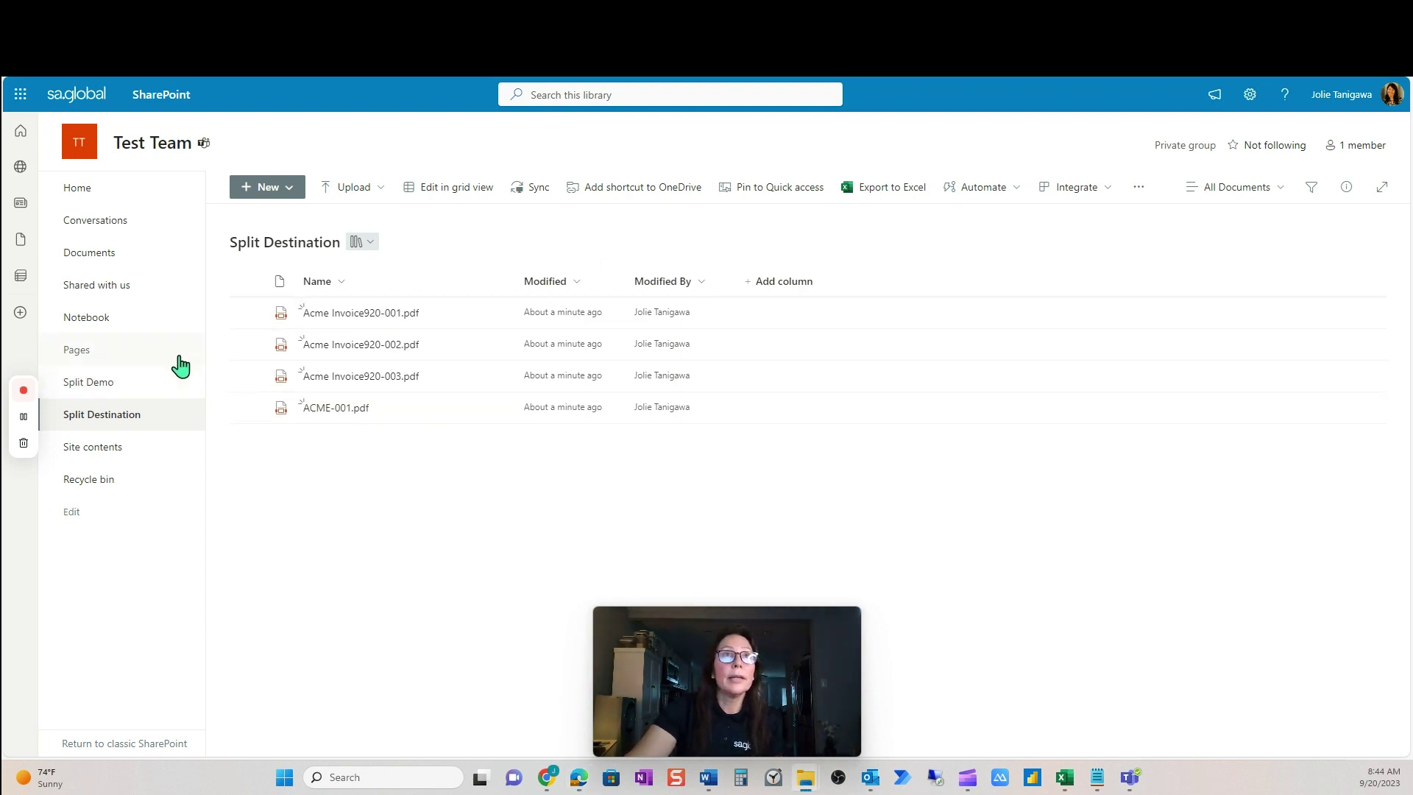
pyautogui.click(247, 313)
pyautogui.click(247, 344)
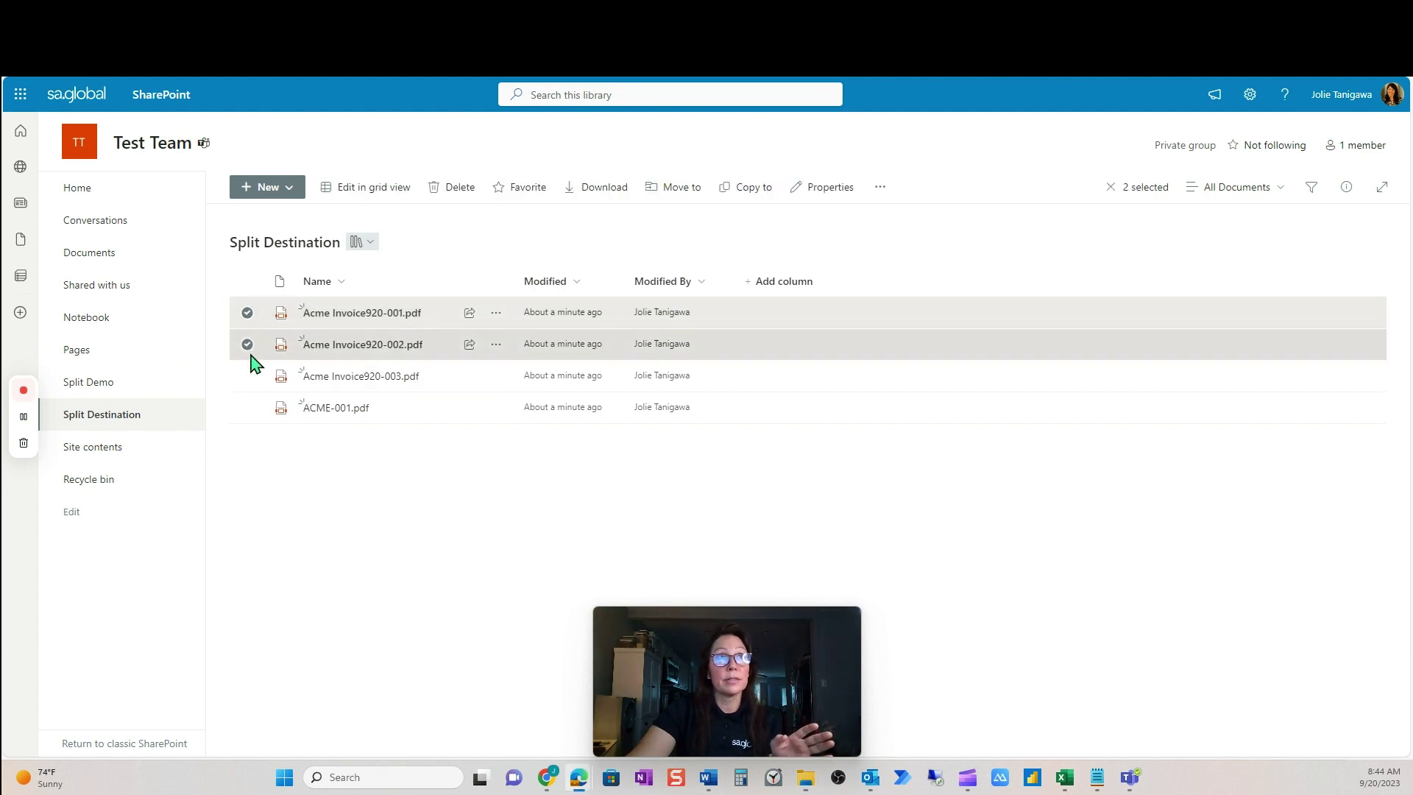
pyautogui.click(247, 376)
pyautogui.click(247, 408)
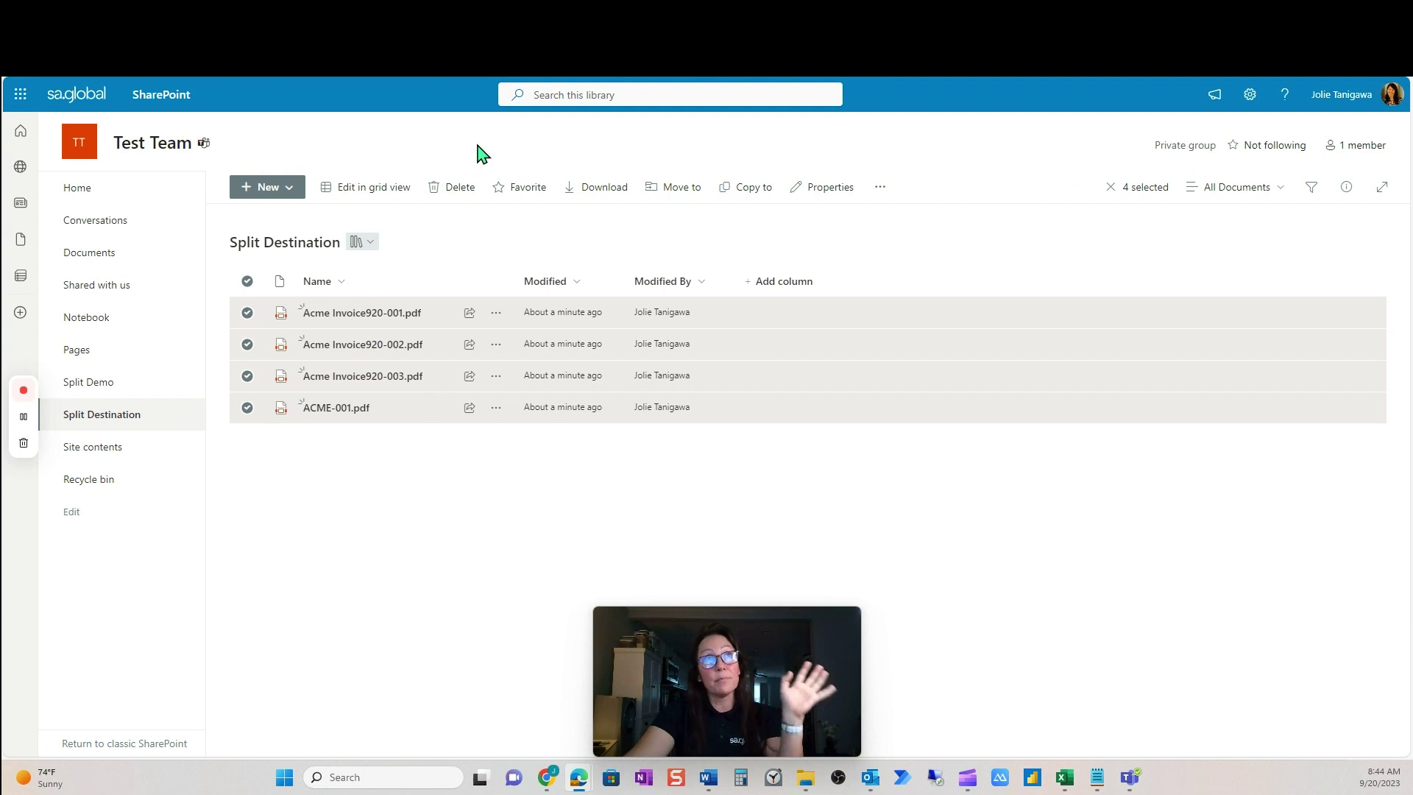
pyautogui.click(585, 193)
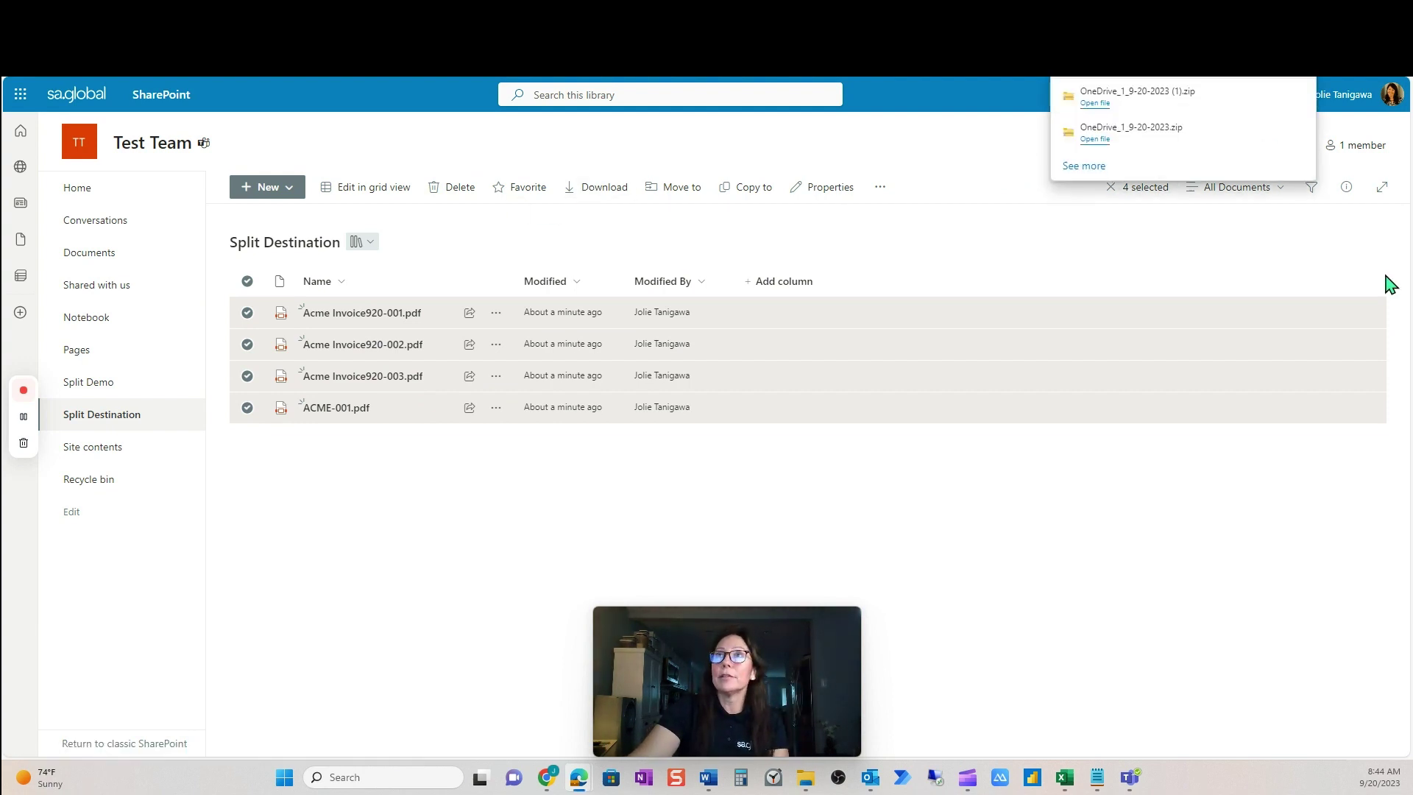
pyautogui.click(1104, 109)
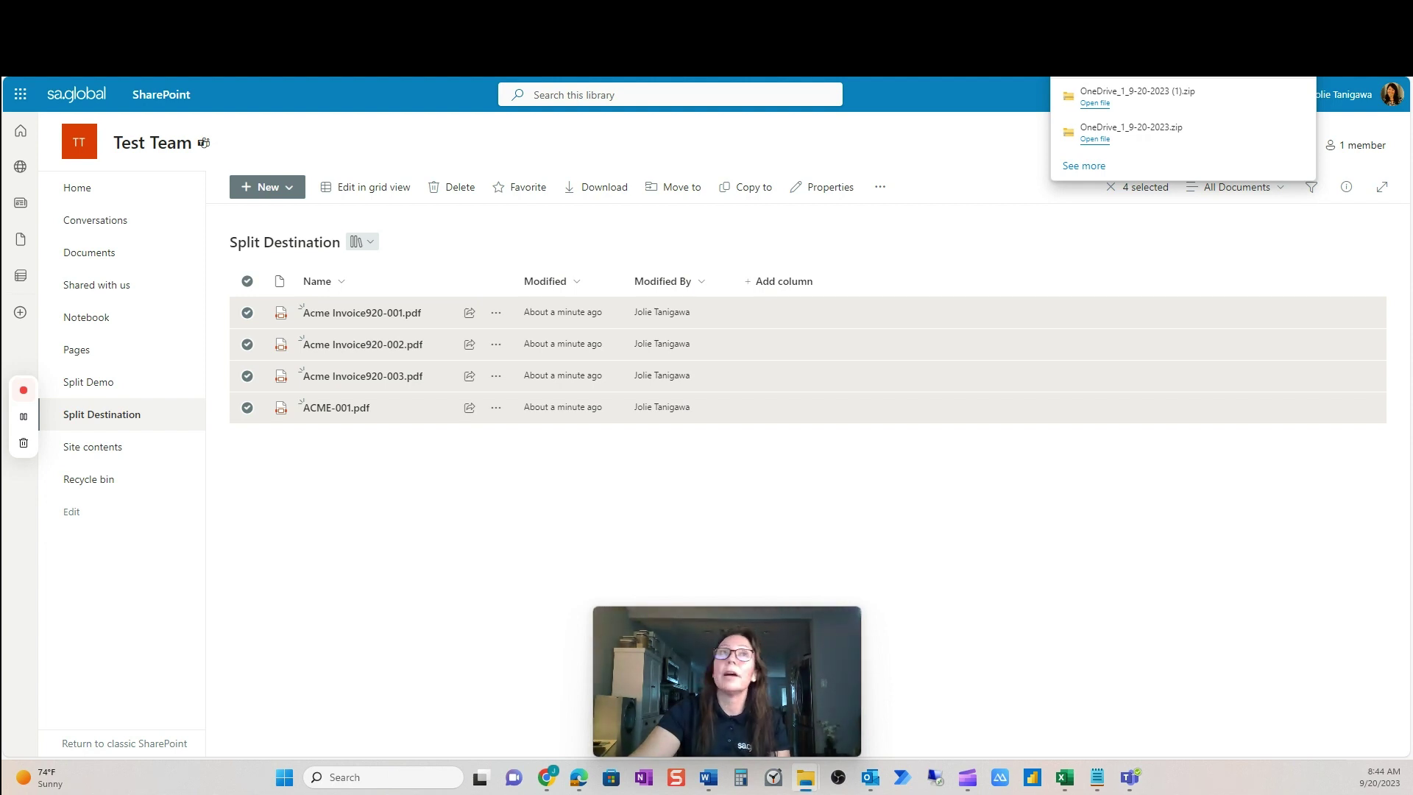
# Step: Upload the four split invoice PDFs to Received Files in Vendor invoice automation
pyautogui.hotkey('ctrl', 'Tab')
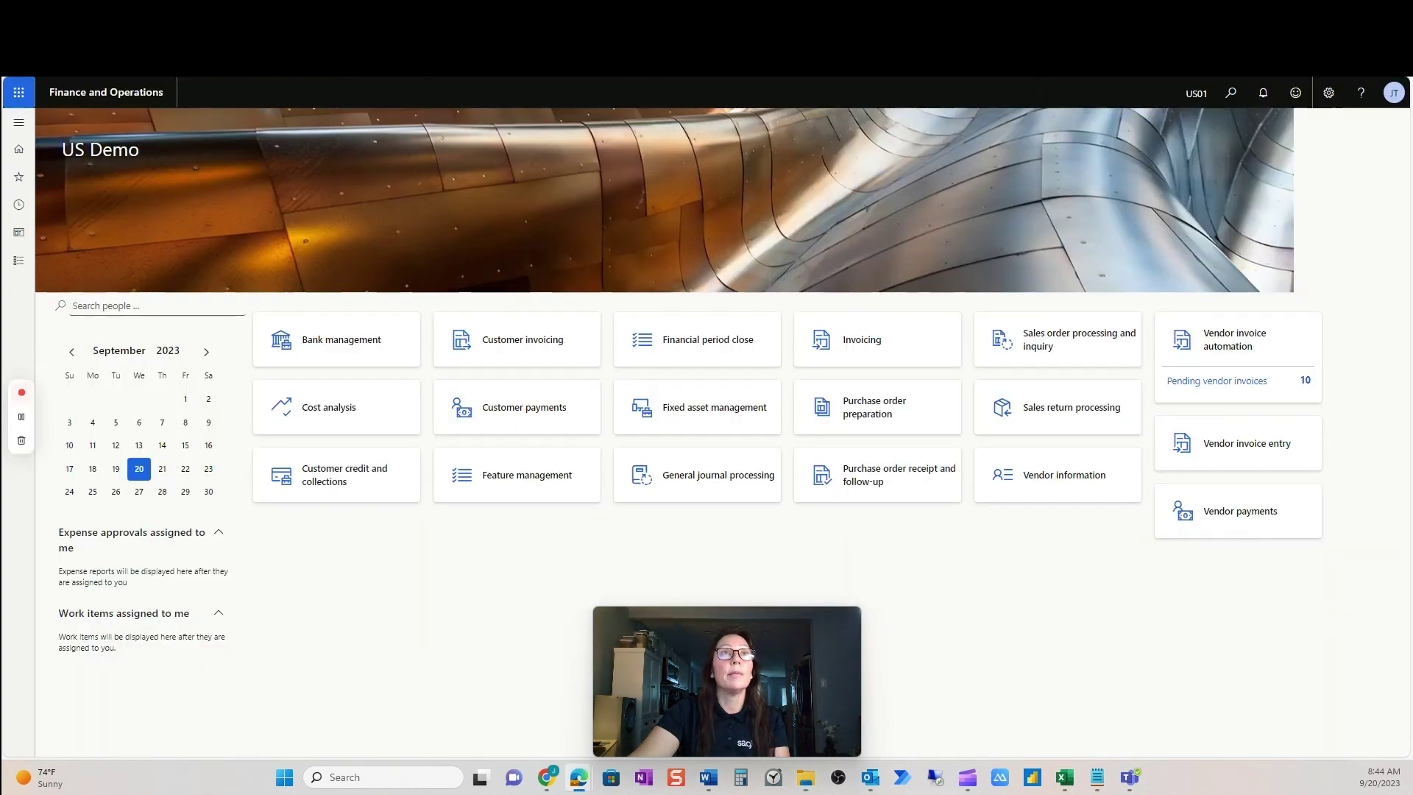
pyautogui.click(1224, 356)
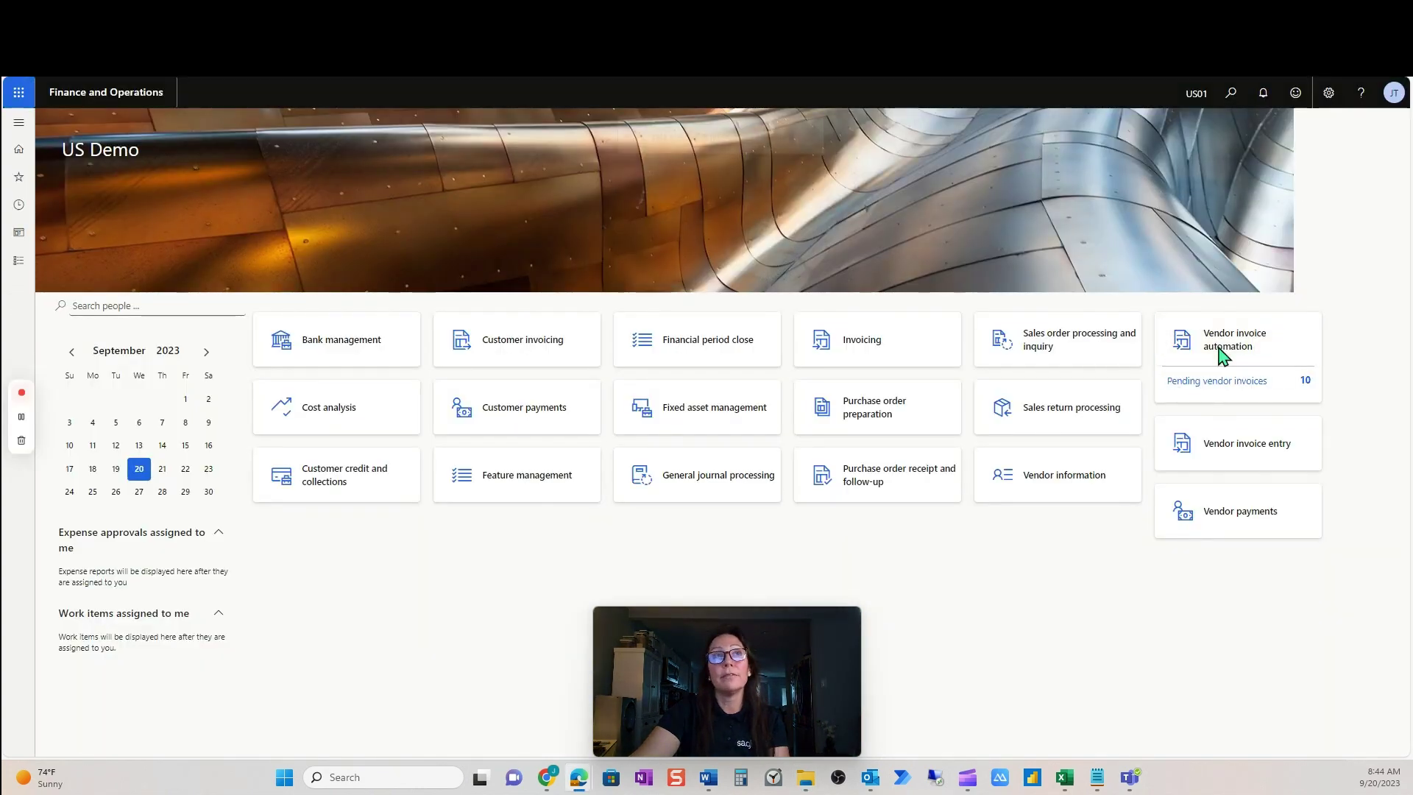
pyautogui.click(277, 204)
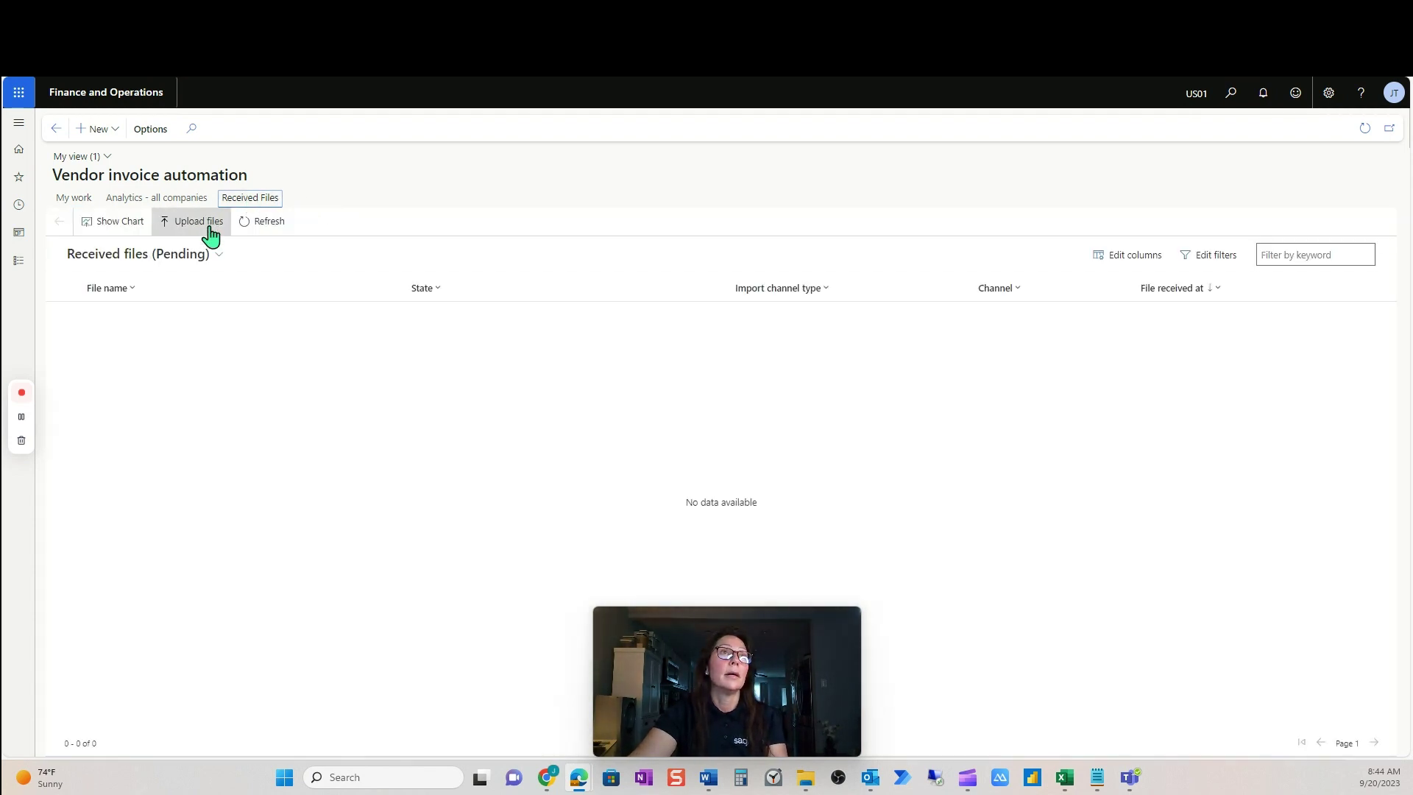
pyautogui.click(207, 229)
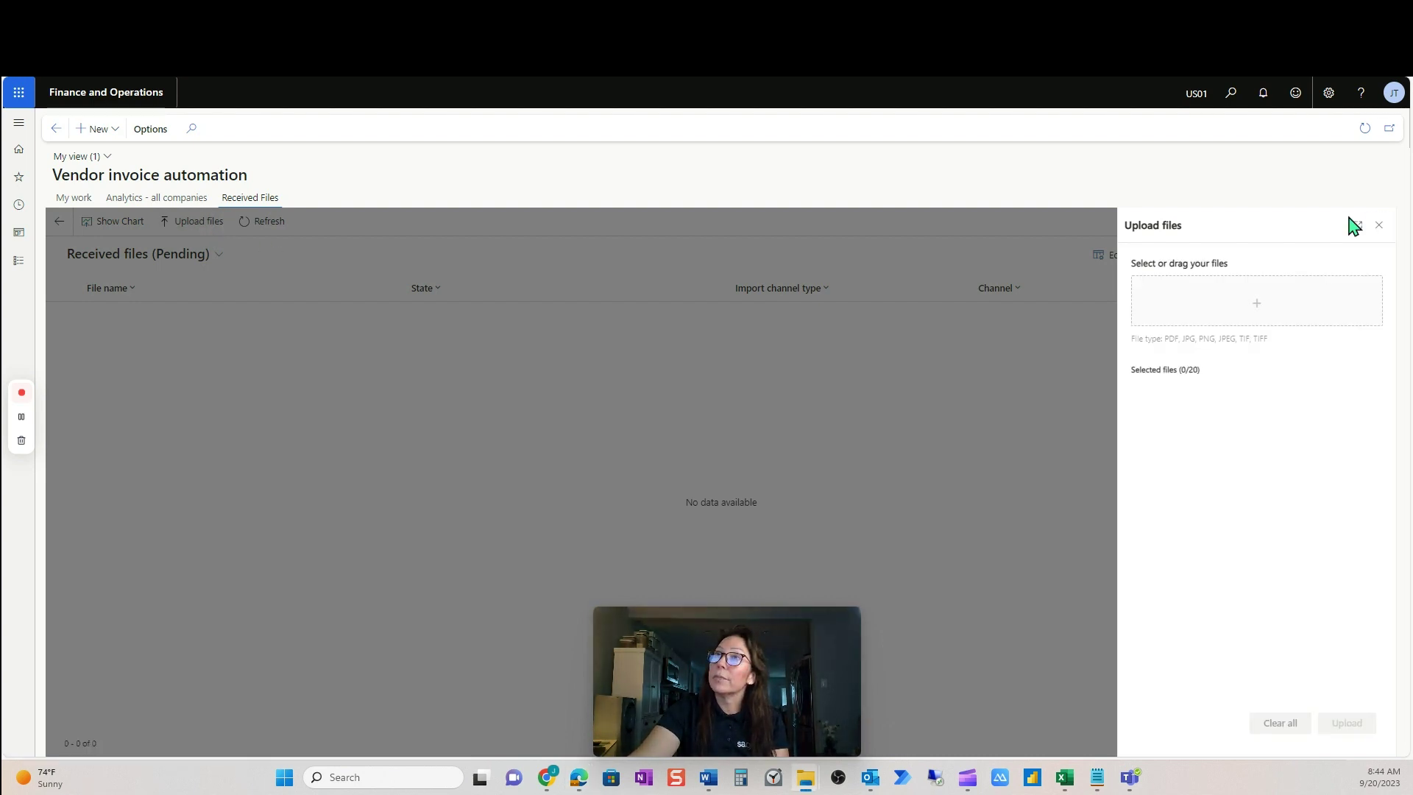
pyautogui.moveTo(1355, 225); pyautogui.dragTo(1214, 301)
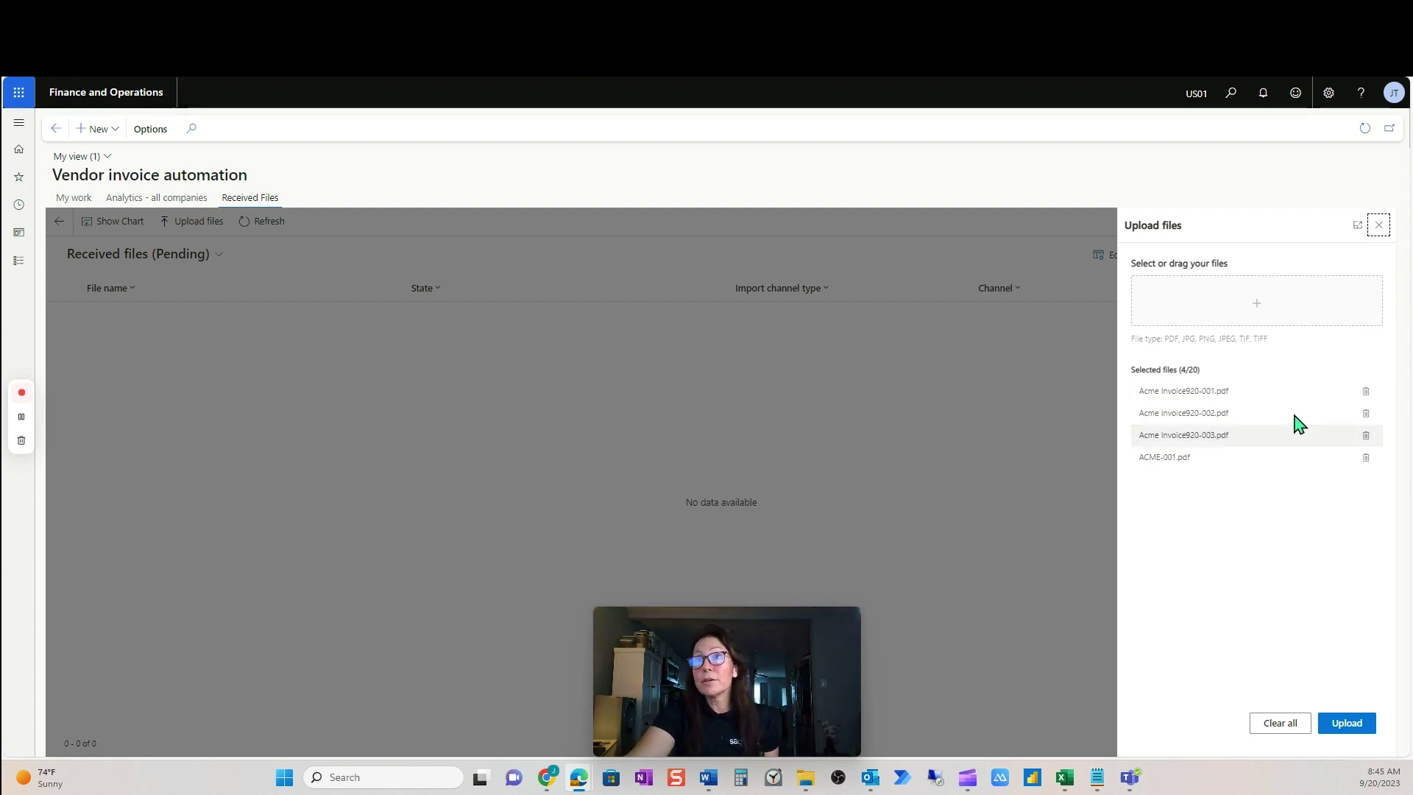
pyautogui.click(1358, 727)
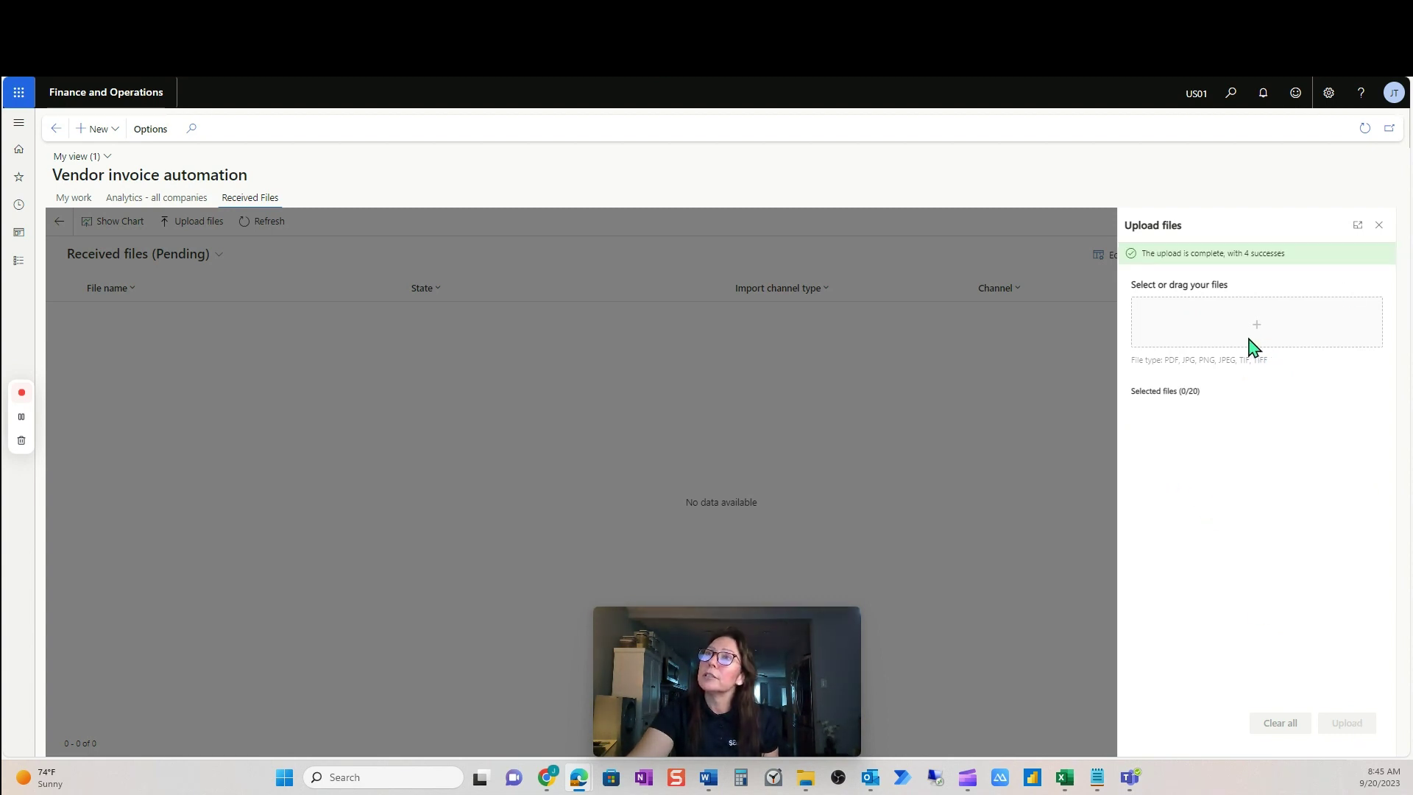
pyautogui.click(1379, 225)
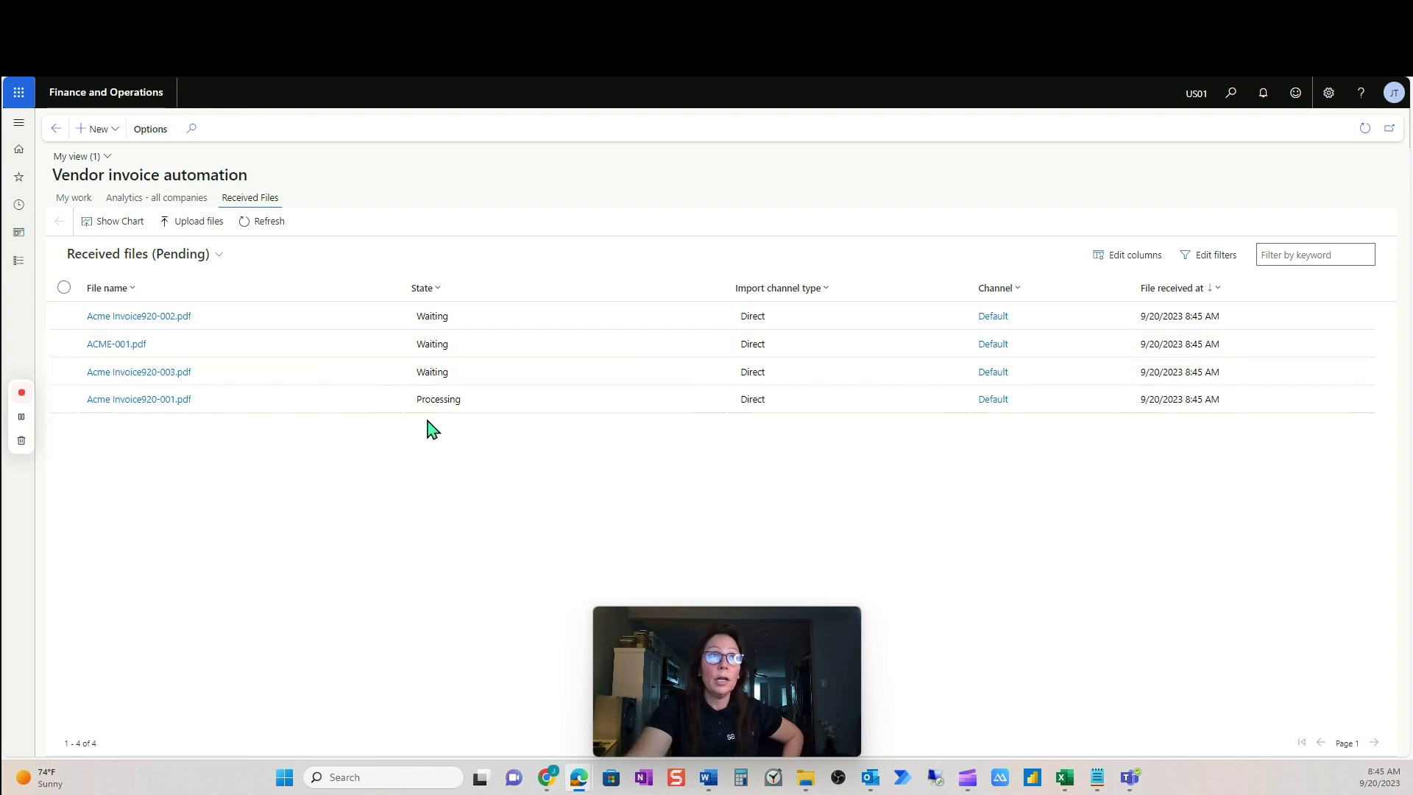
# Step: Refresh Received Files until it shows No data available, then return to My work
pyautogui.click(265, 222)
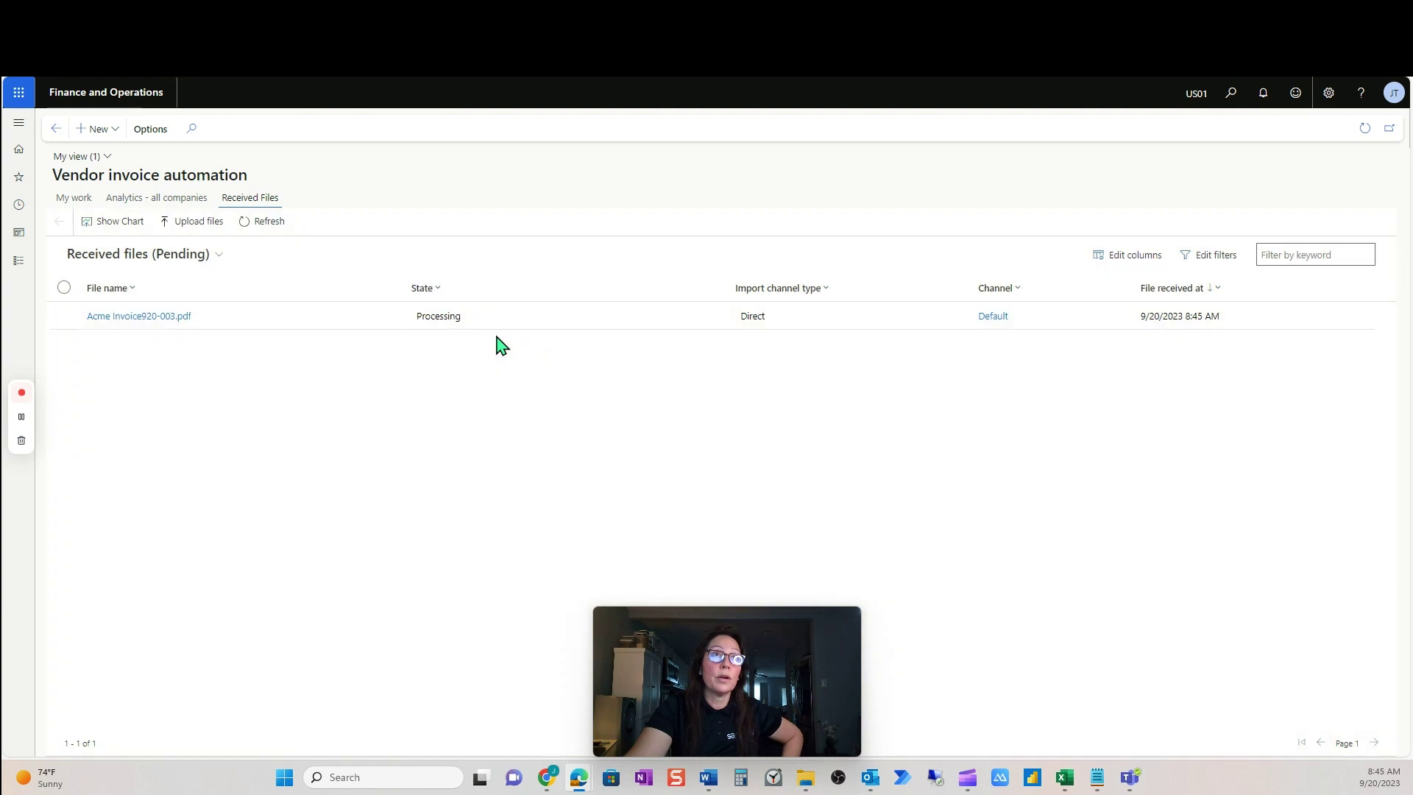
pyautogui.click(267, 235)
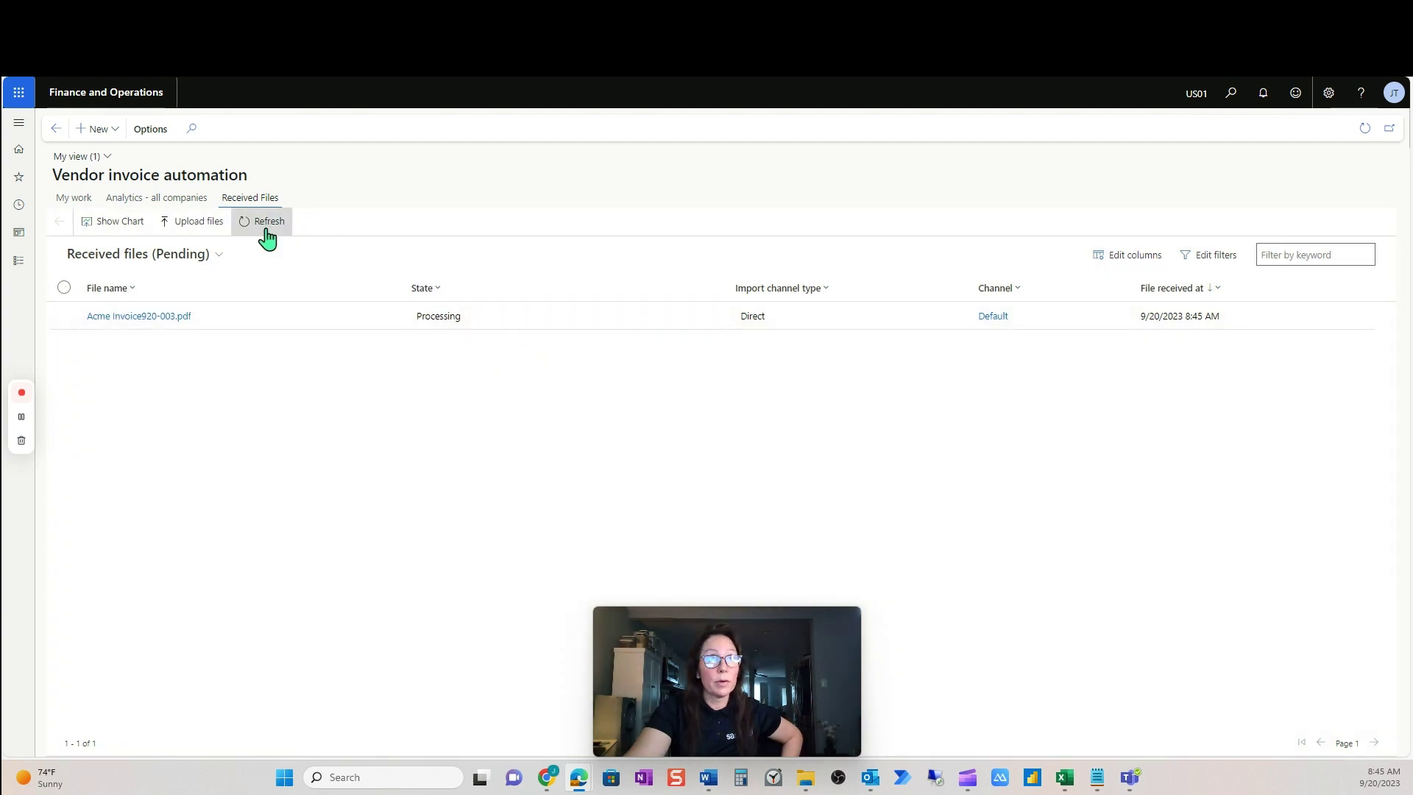
pyautogui.click(267, 235)
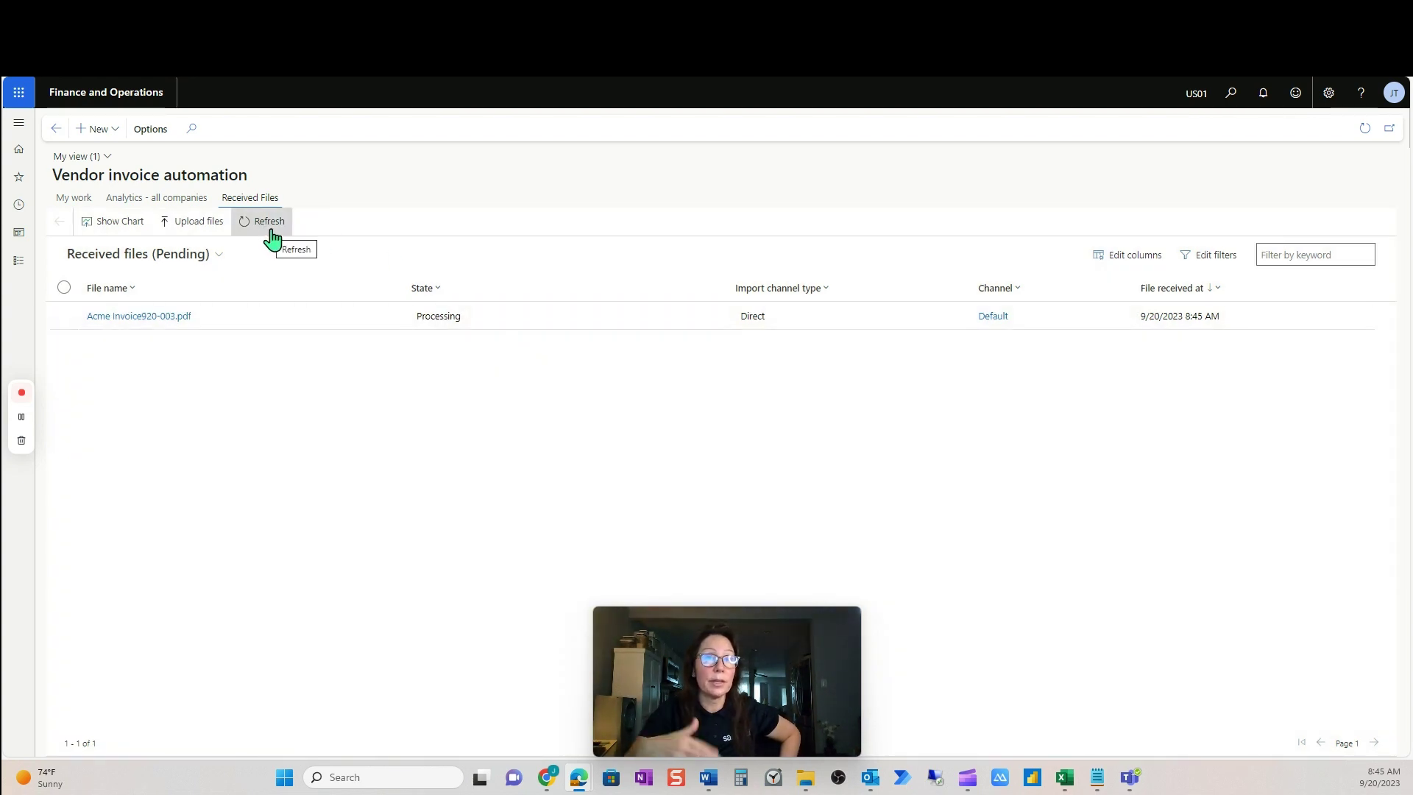
pyautogui.click(272, 237)
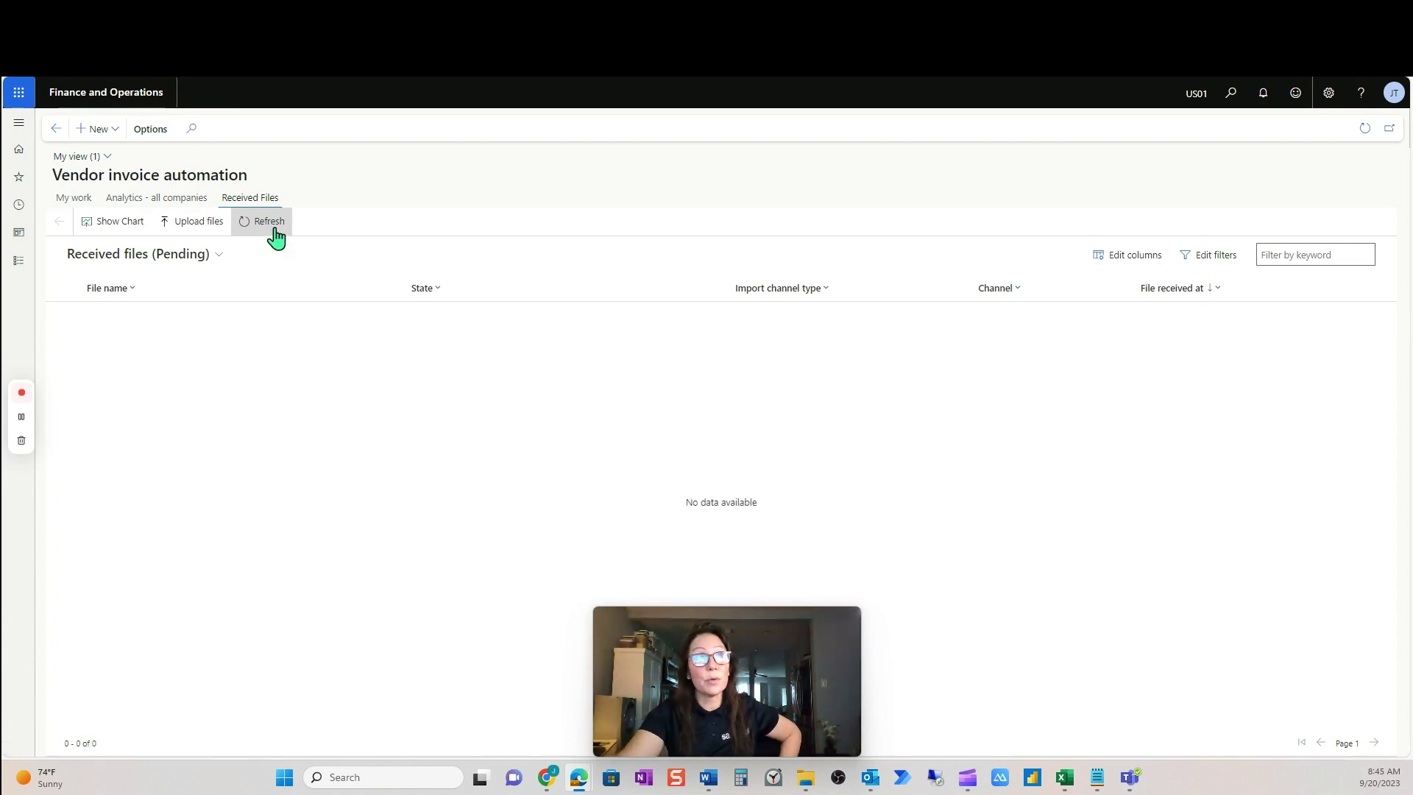
pyautogui.click(92, 206)
# Step: Refresh the Invoice Capture list to show the newly captured ACME invoices
pyautogui.scroll(-5, 340, 666)
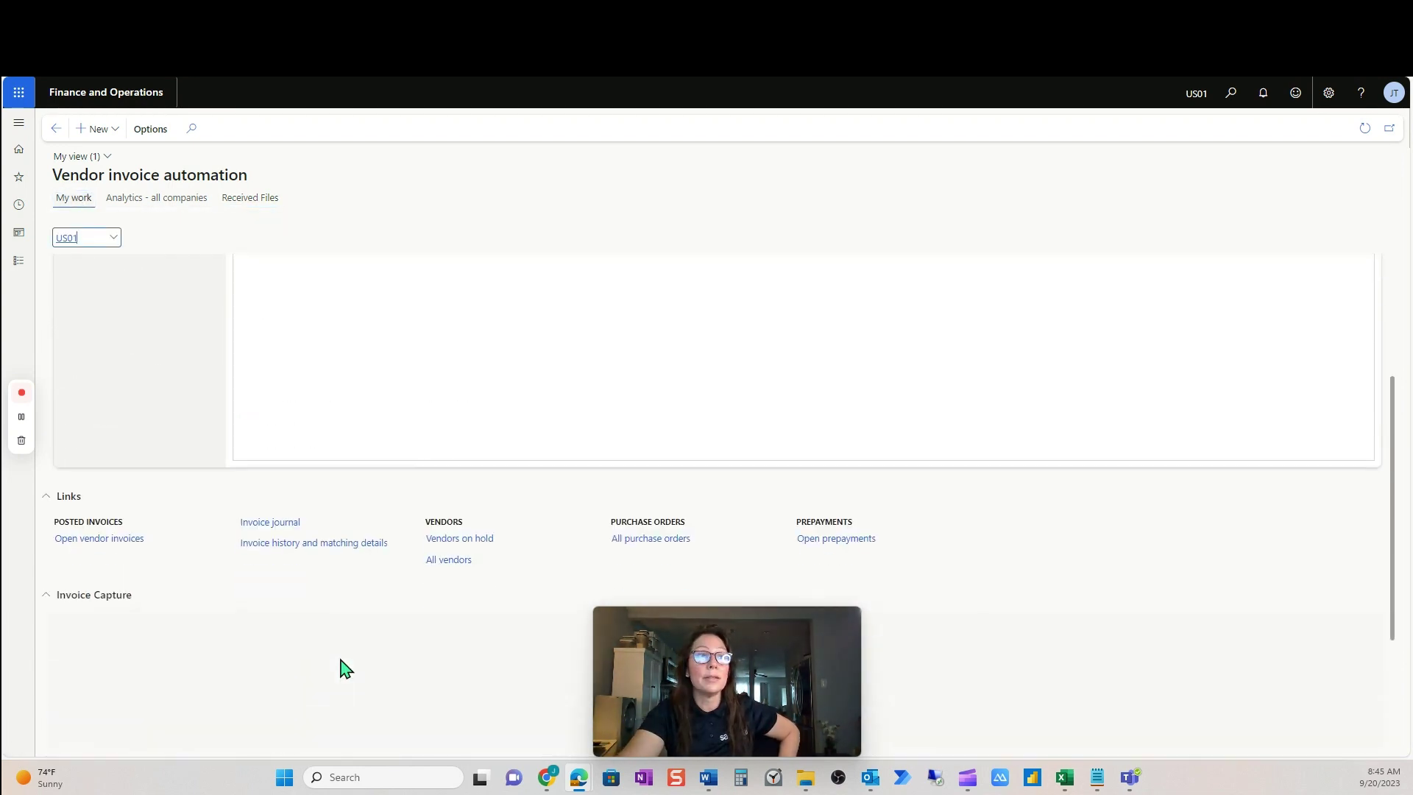
pyautogui.scroll(-3, 341, 666)
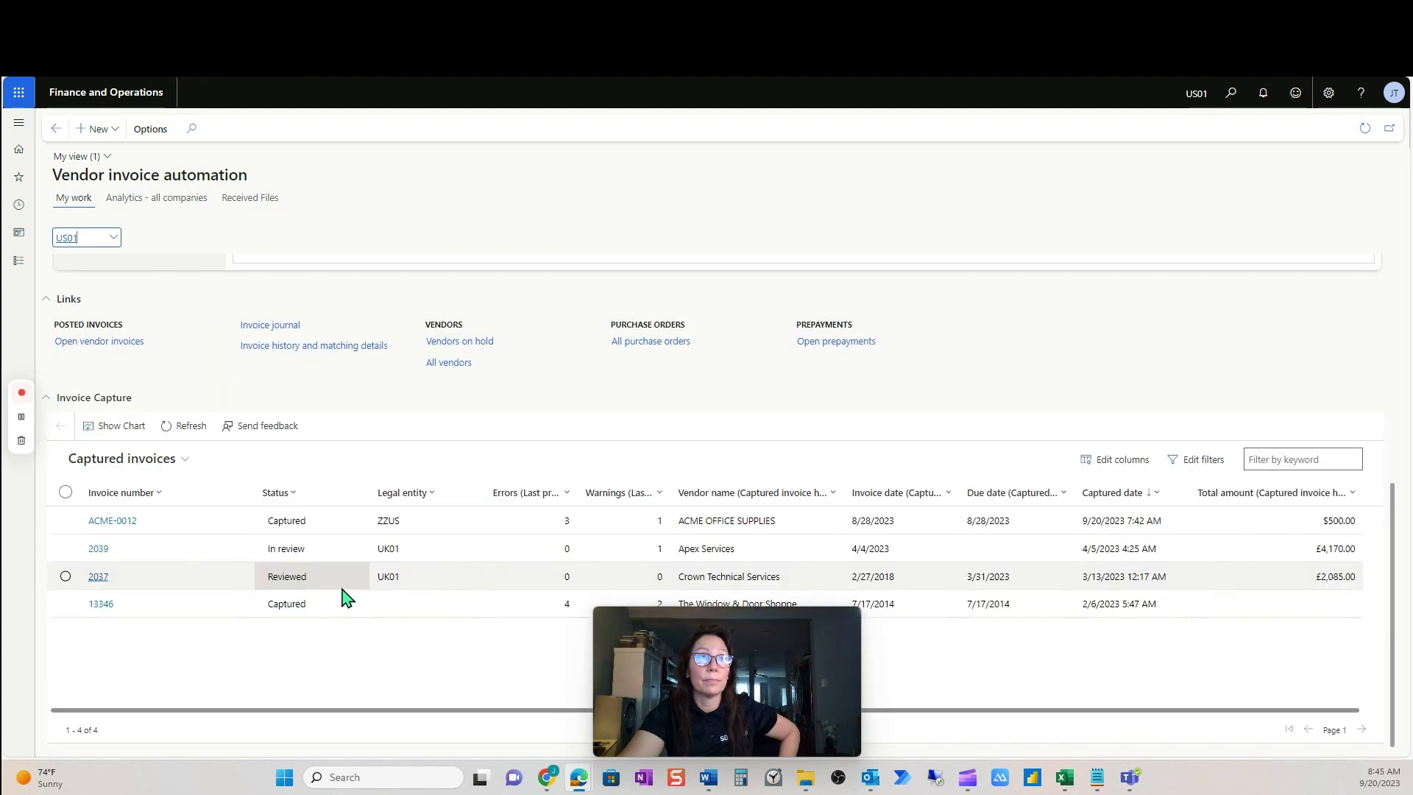
pyautogui.click(195, 431)
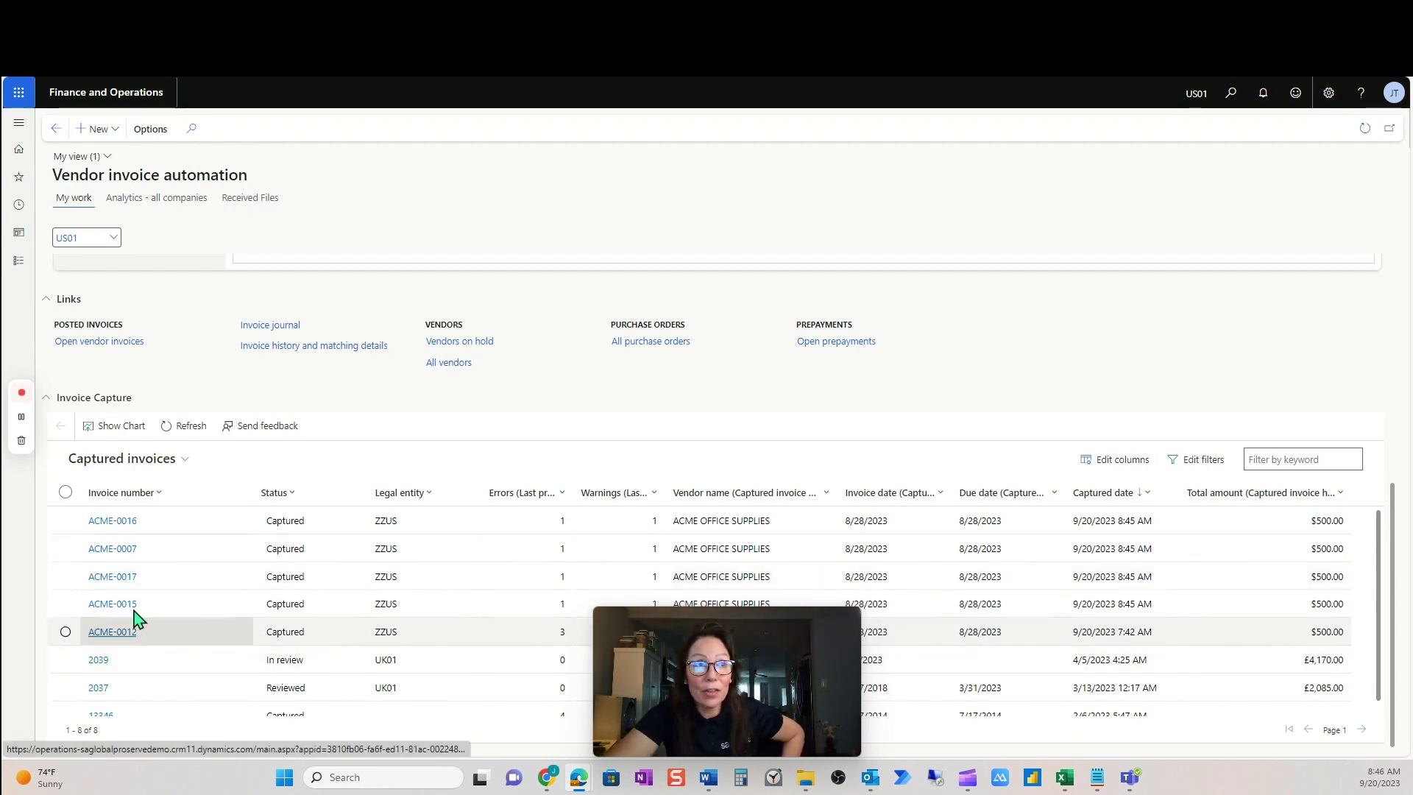
# Step: Review invoice ACME-0016's PDF and extracted header details, then return to the list
pyautogui.click(128, 527)
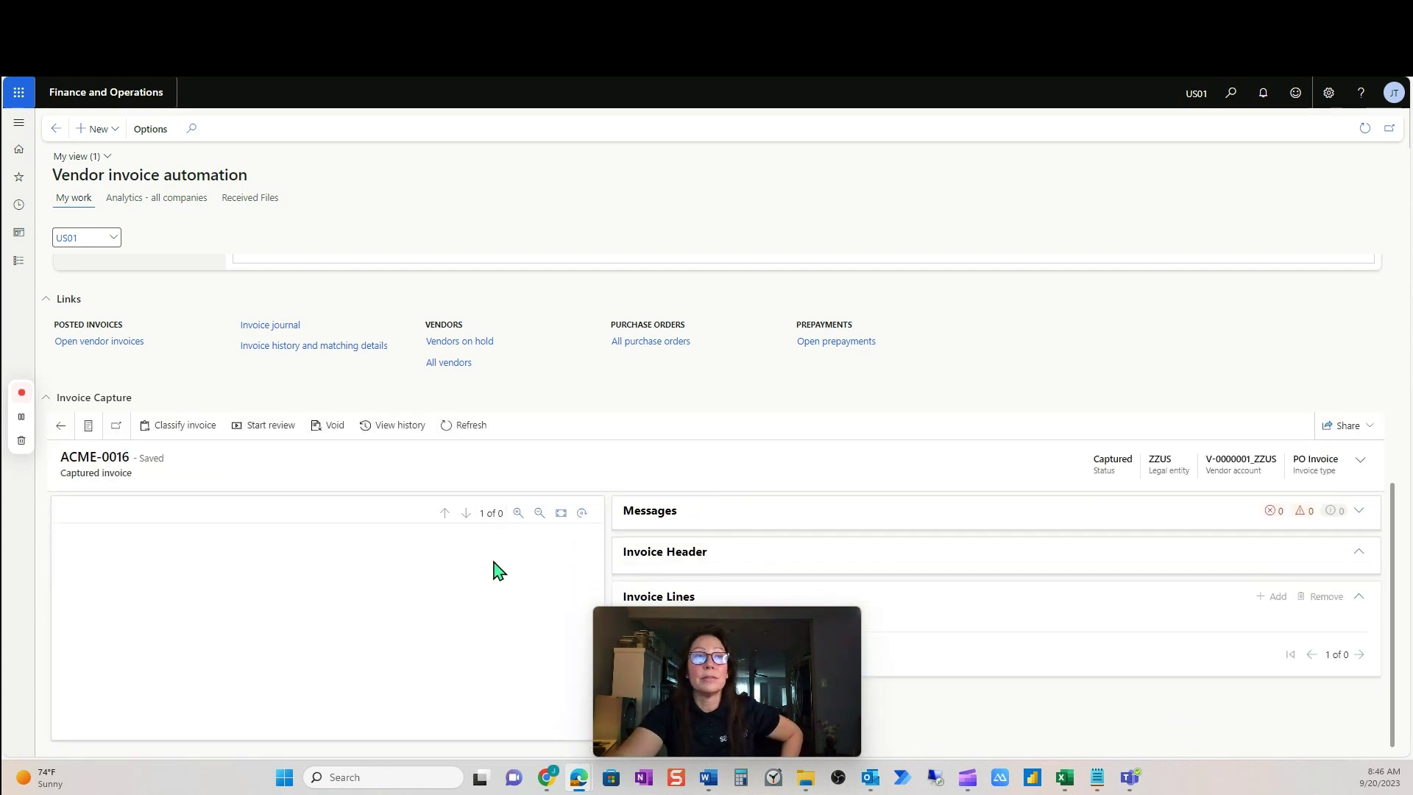
pyautogui.scroll(-5, 535, 554)
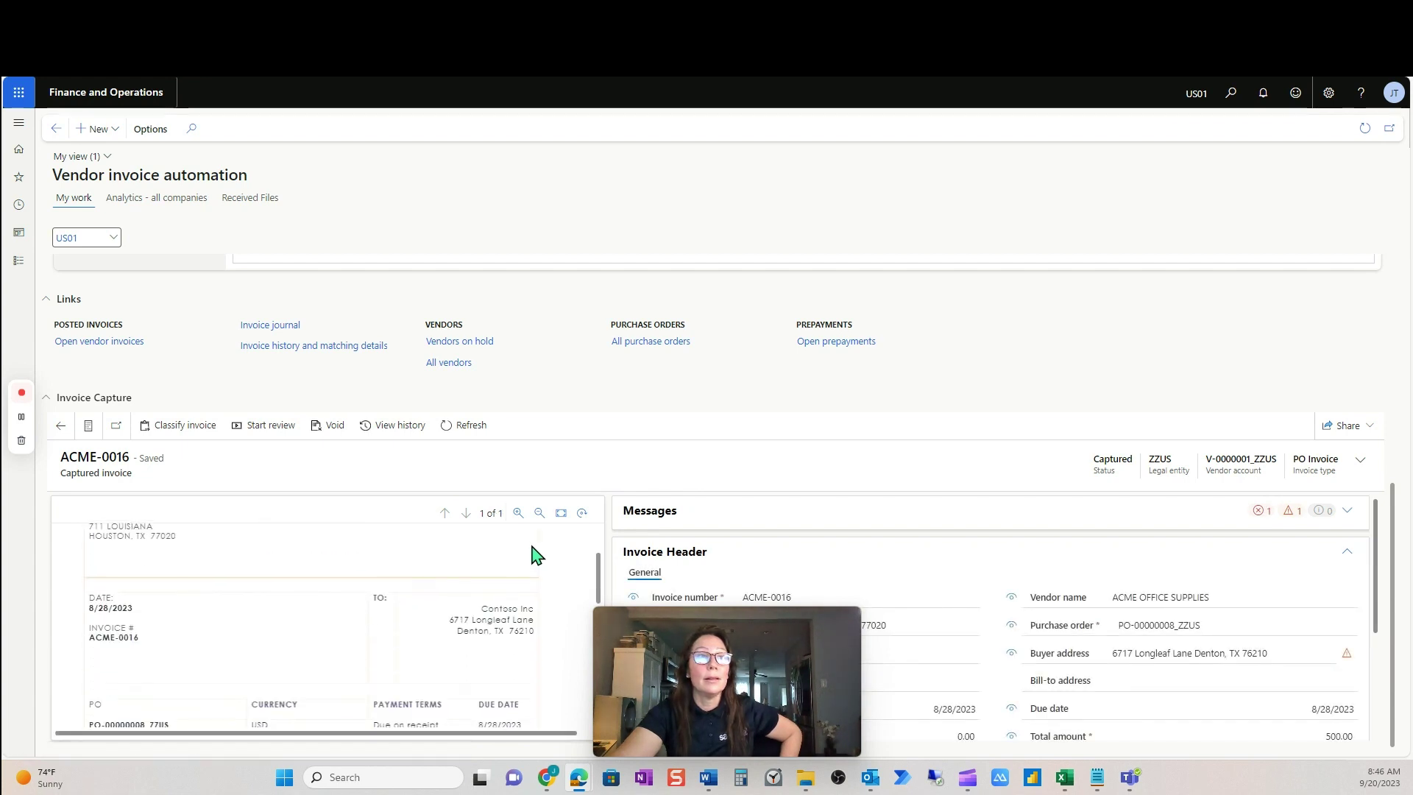
pyautogui.scroll(-2, 535, 555)
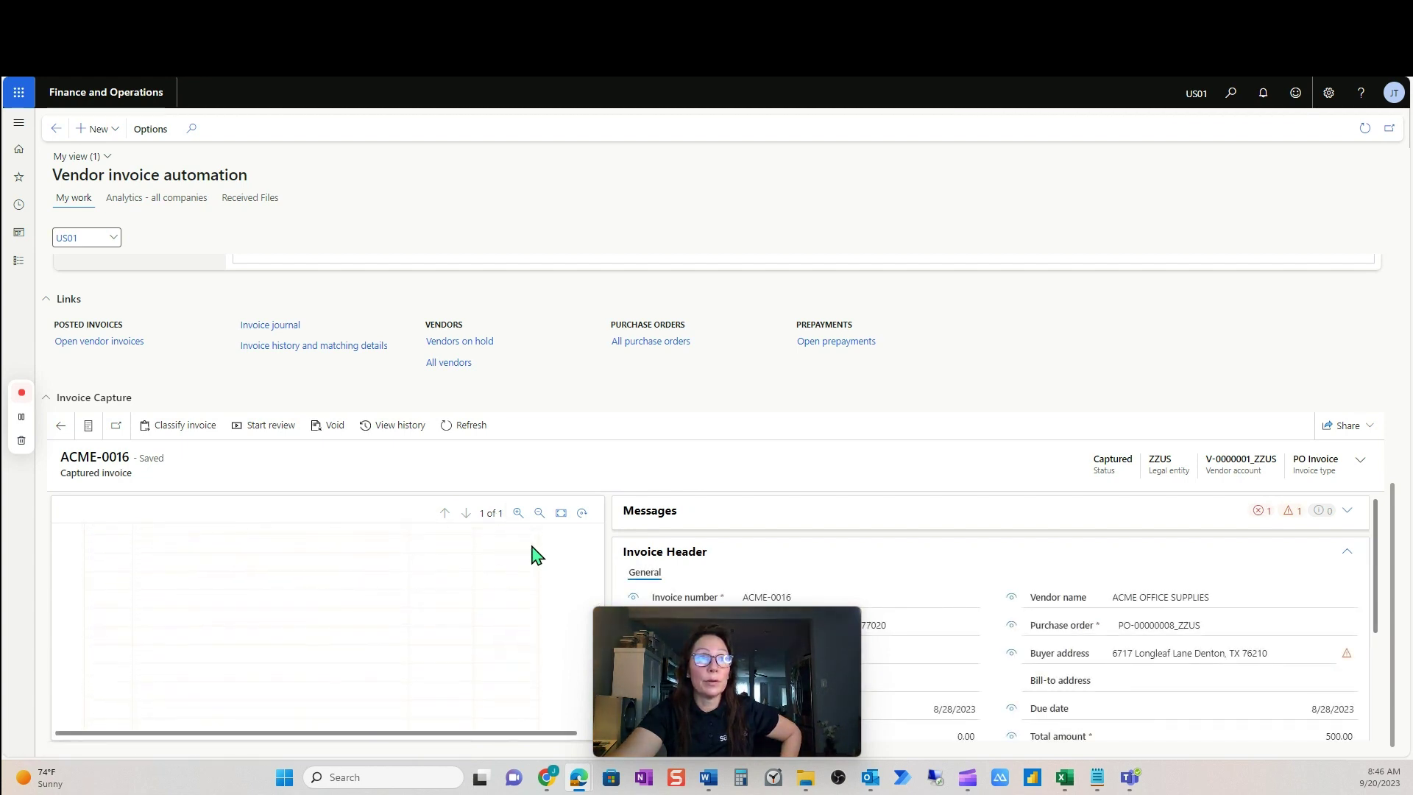
pyautogui.scroll(-2, 1035, 576)
pyautogui.scroll(-1, 1035, 576)
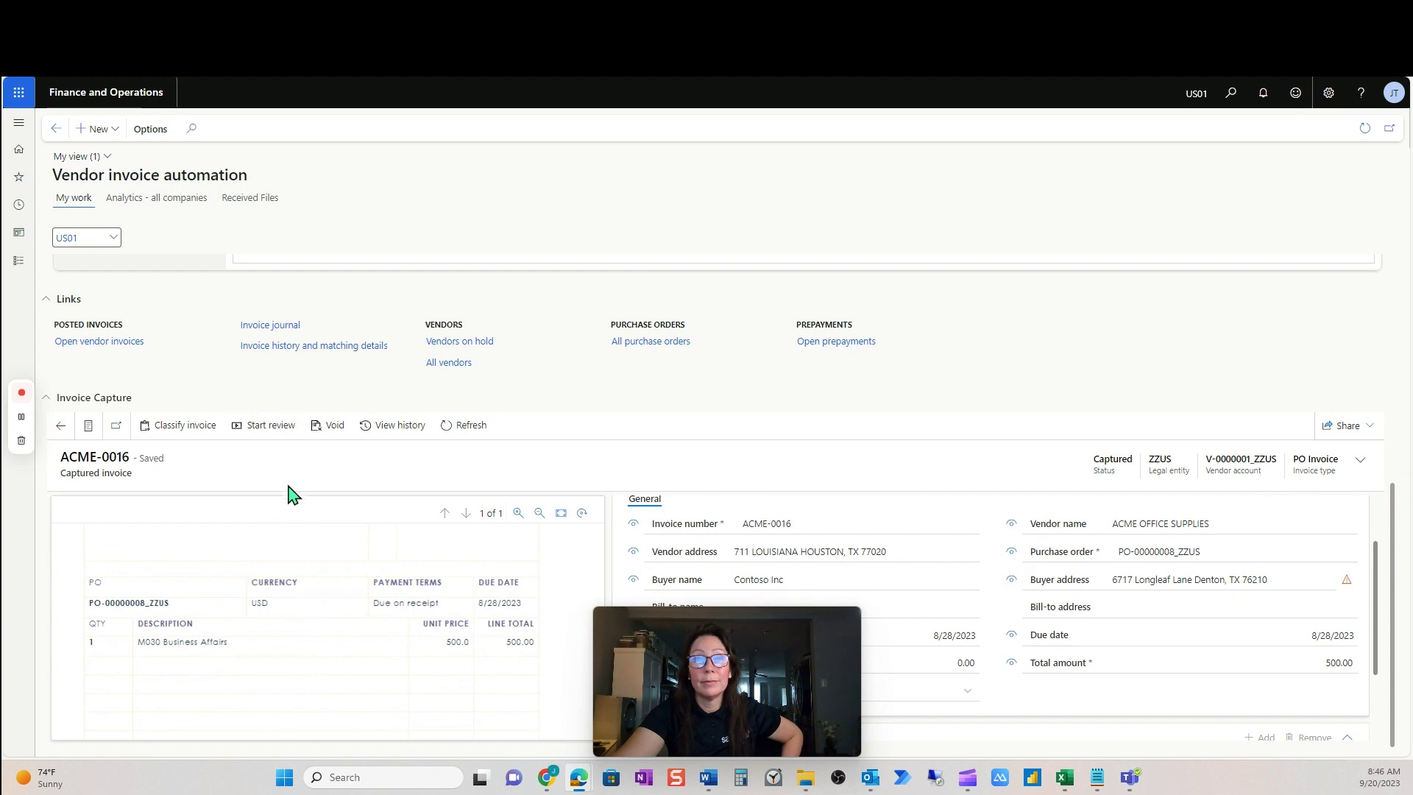
pyautogui.click(62, 136)
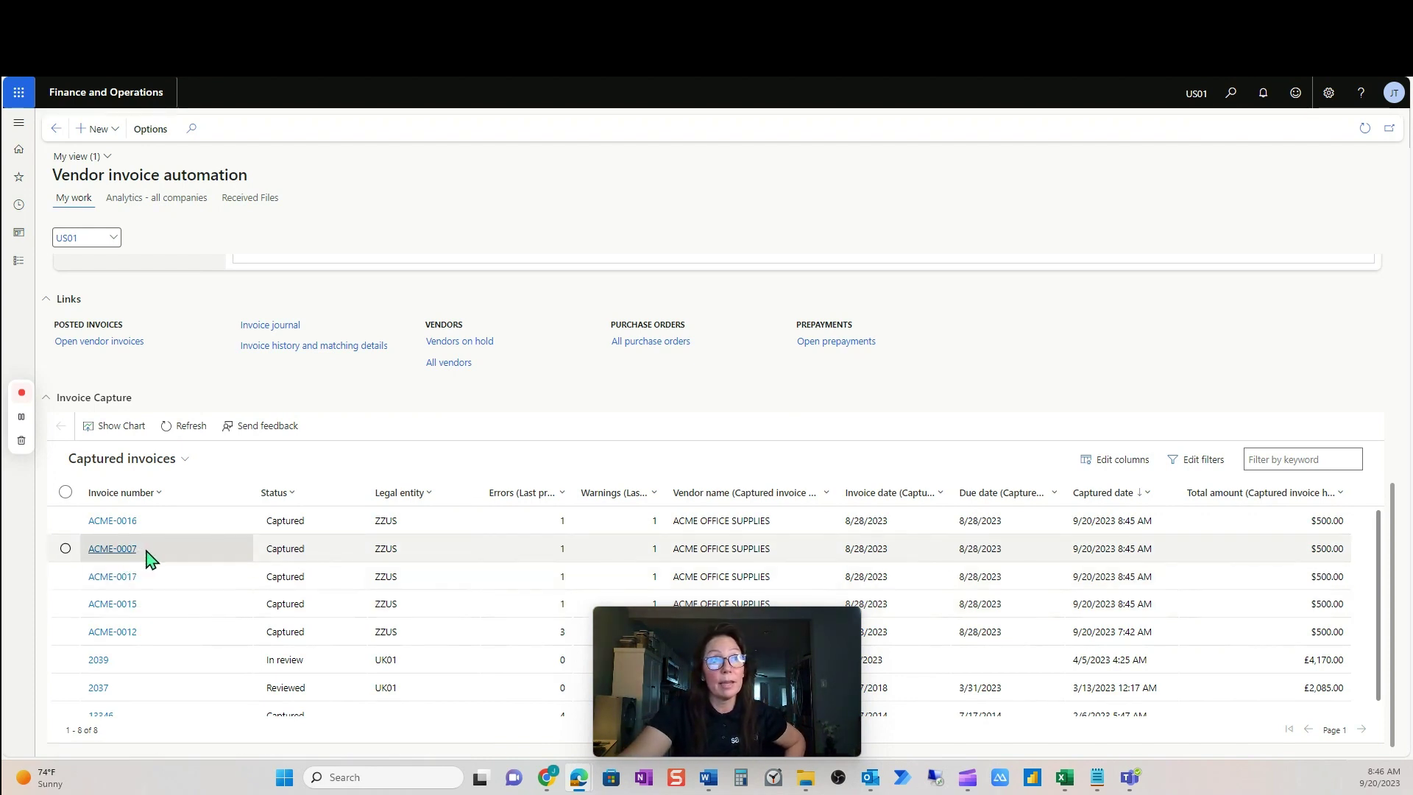
pyautogui.scroll(-1, 126, 561)
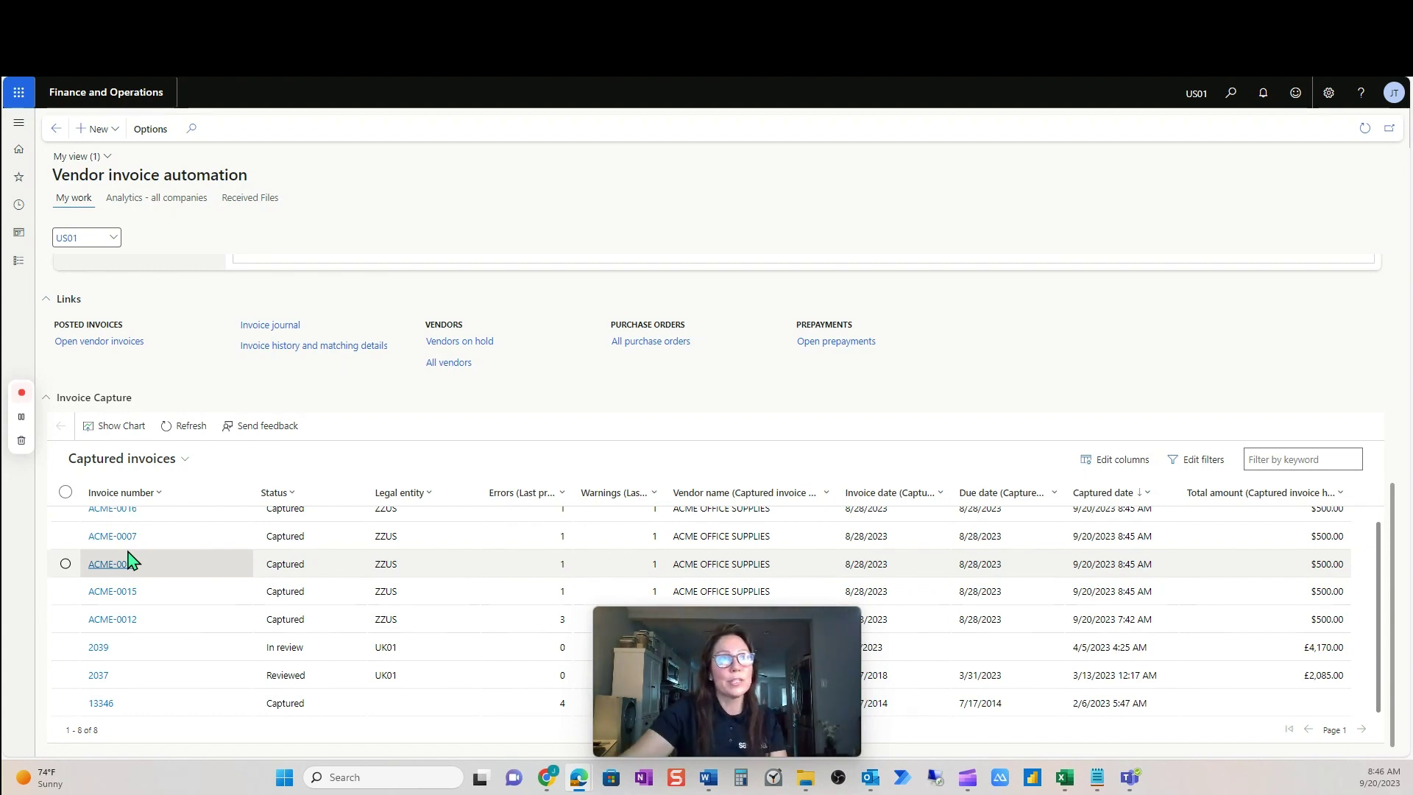
pyautogui.scroll(1, 196, 568)
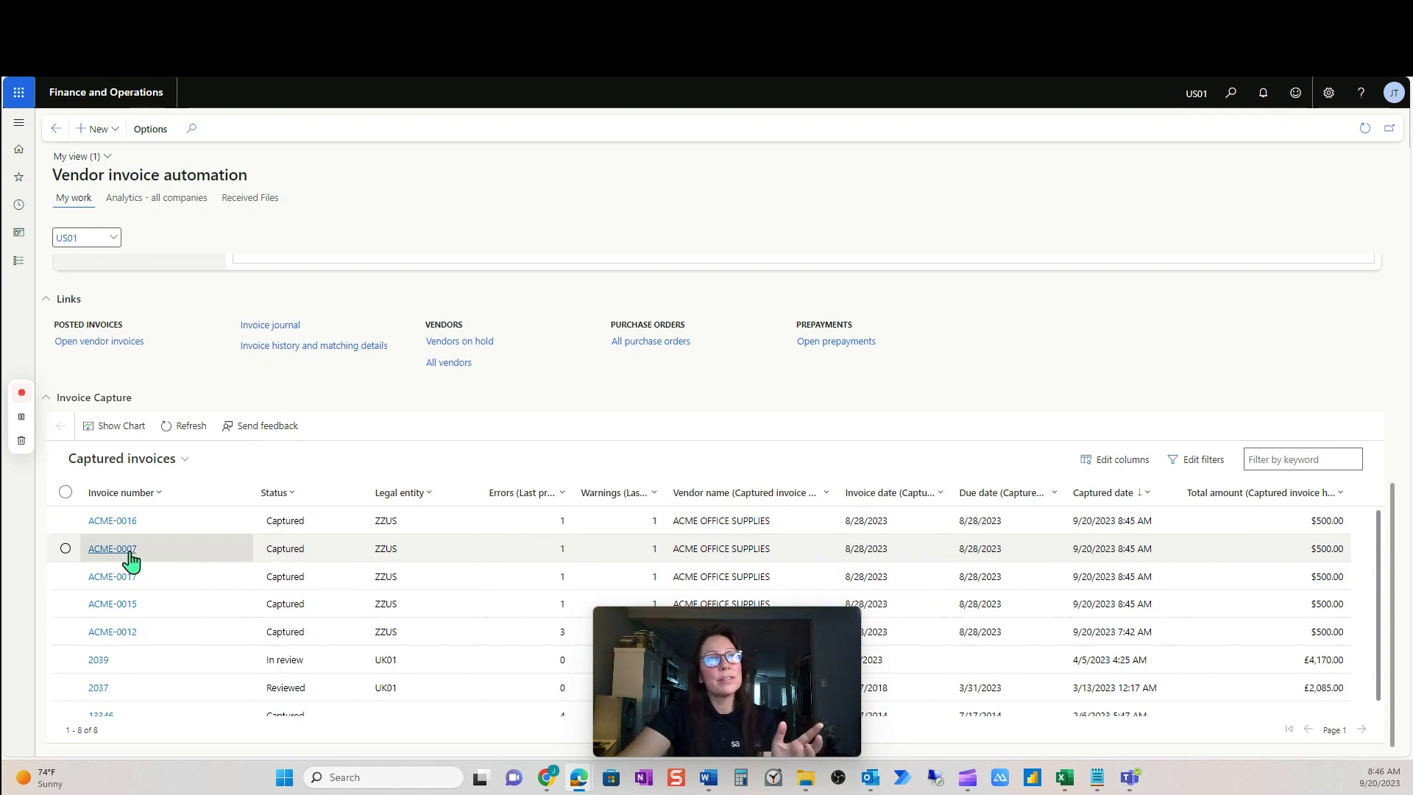
# Step: Assign legal entity US01 to invoice ACME-0016 and open its captured record
pyautogui.click(65, 520)
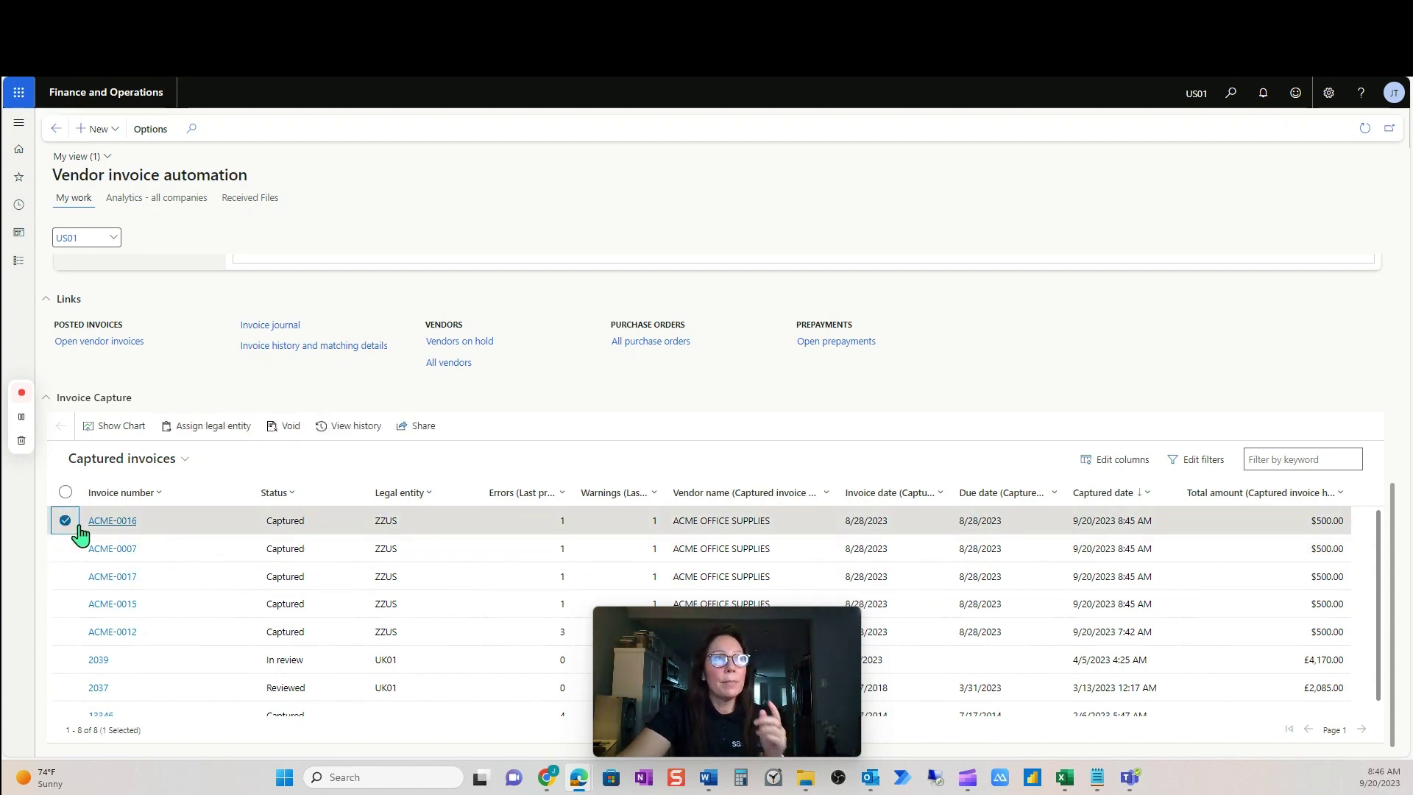
pyautogui.click(215, 427)
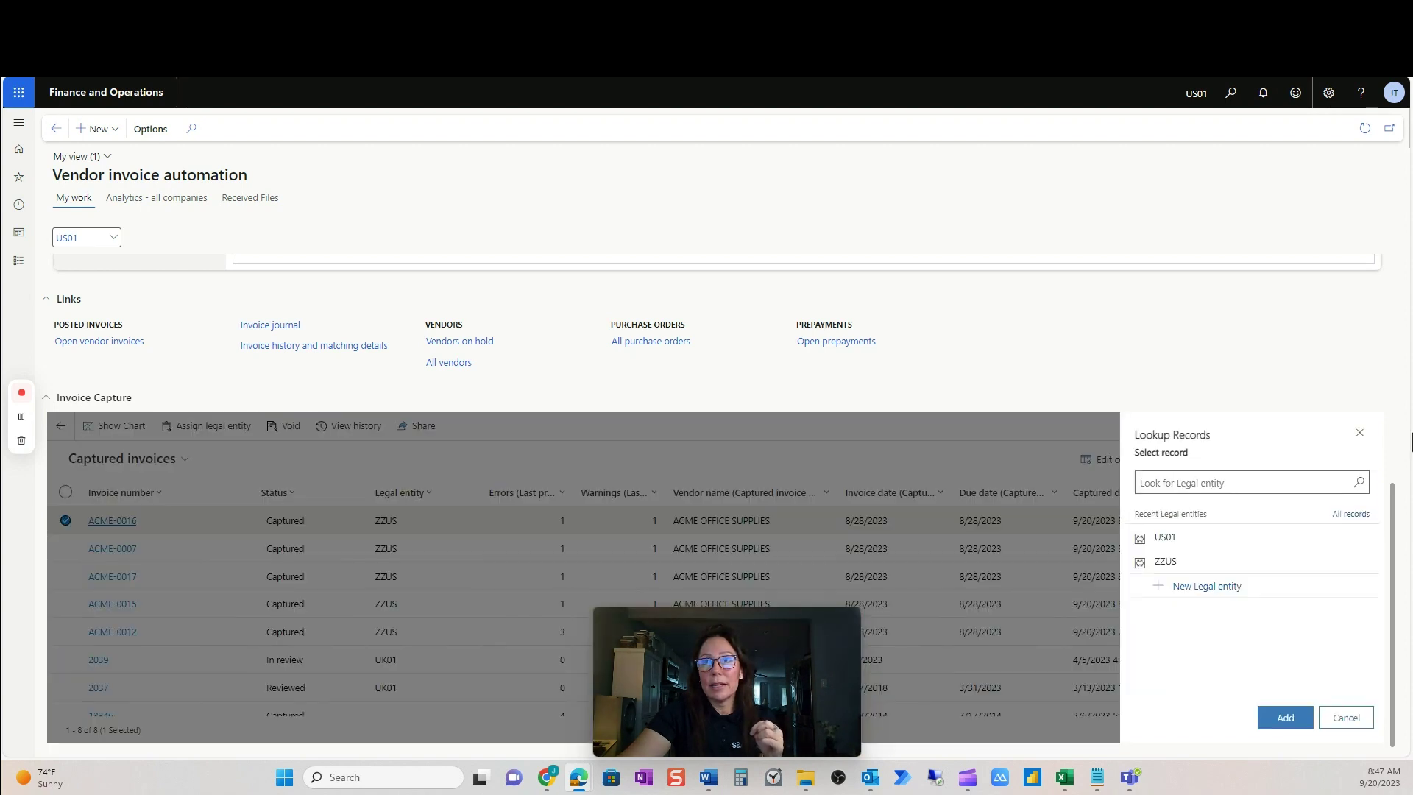
pyautogui.click(1224, 545)
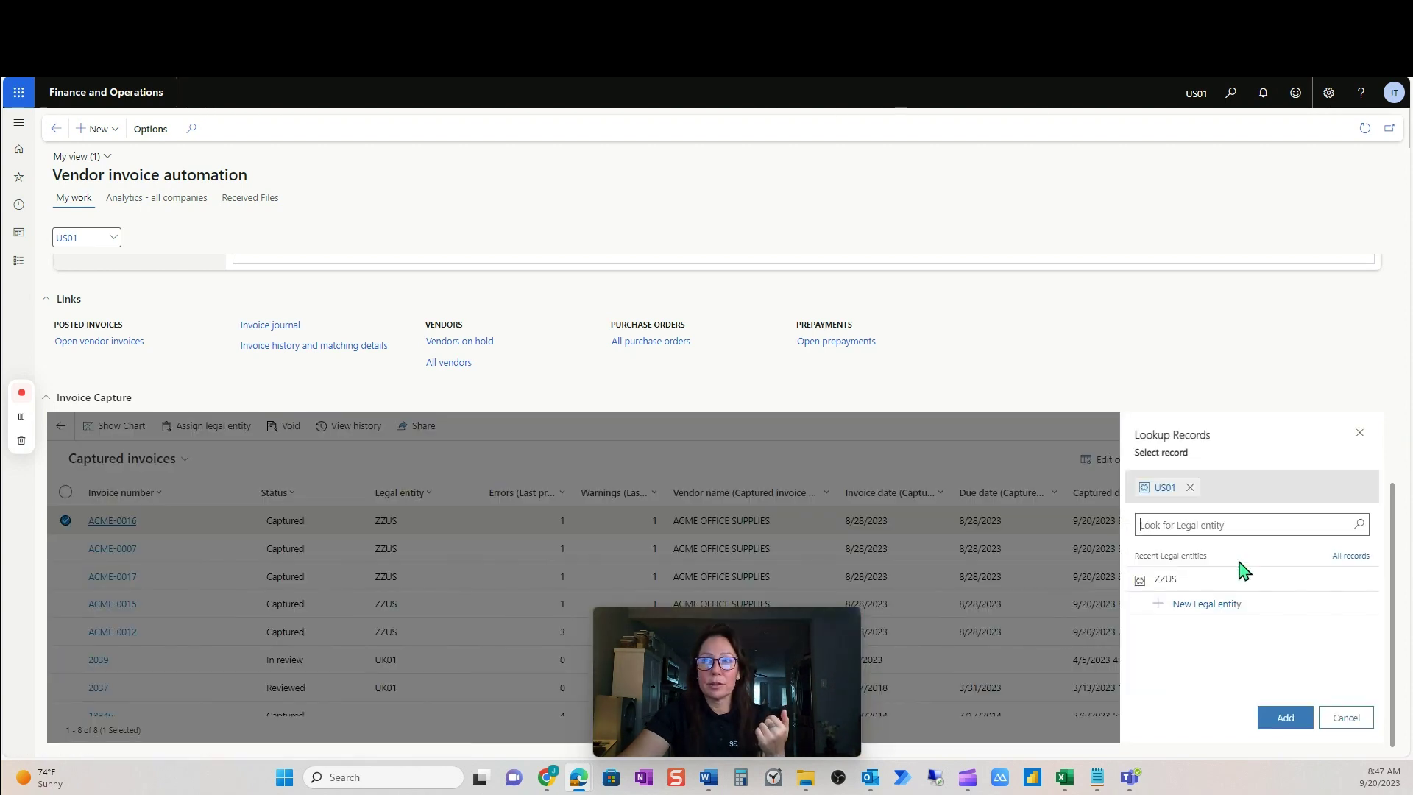
pyautogui.click(1286, 719)
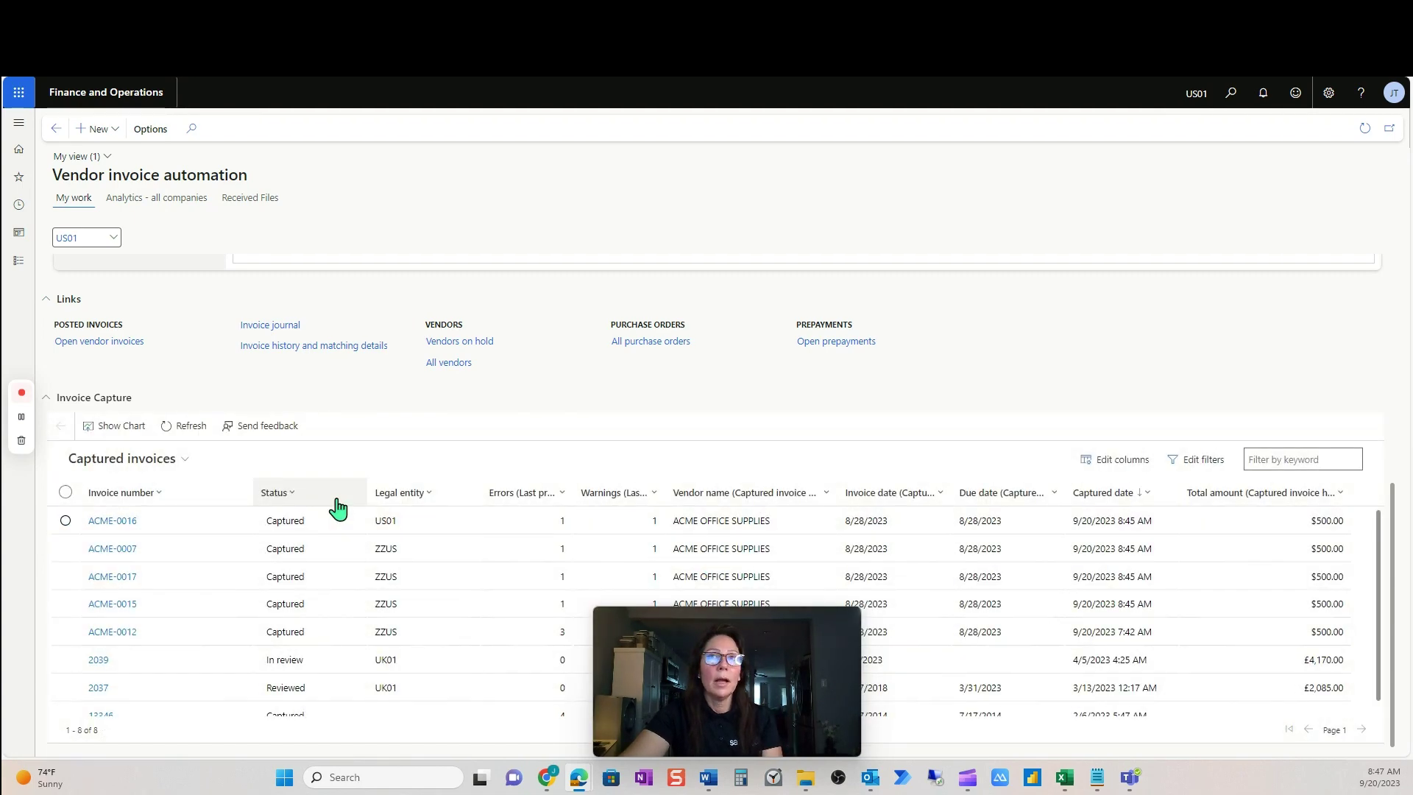
pyautogui.click(117, 522)
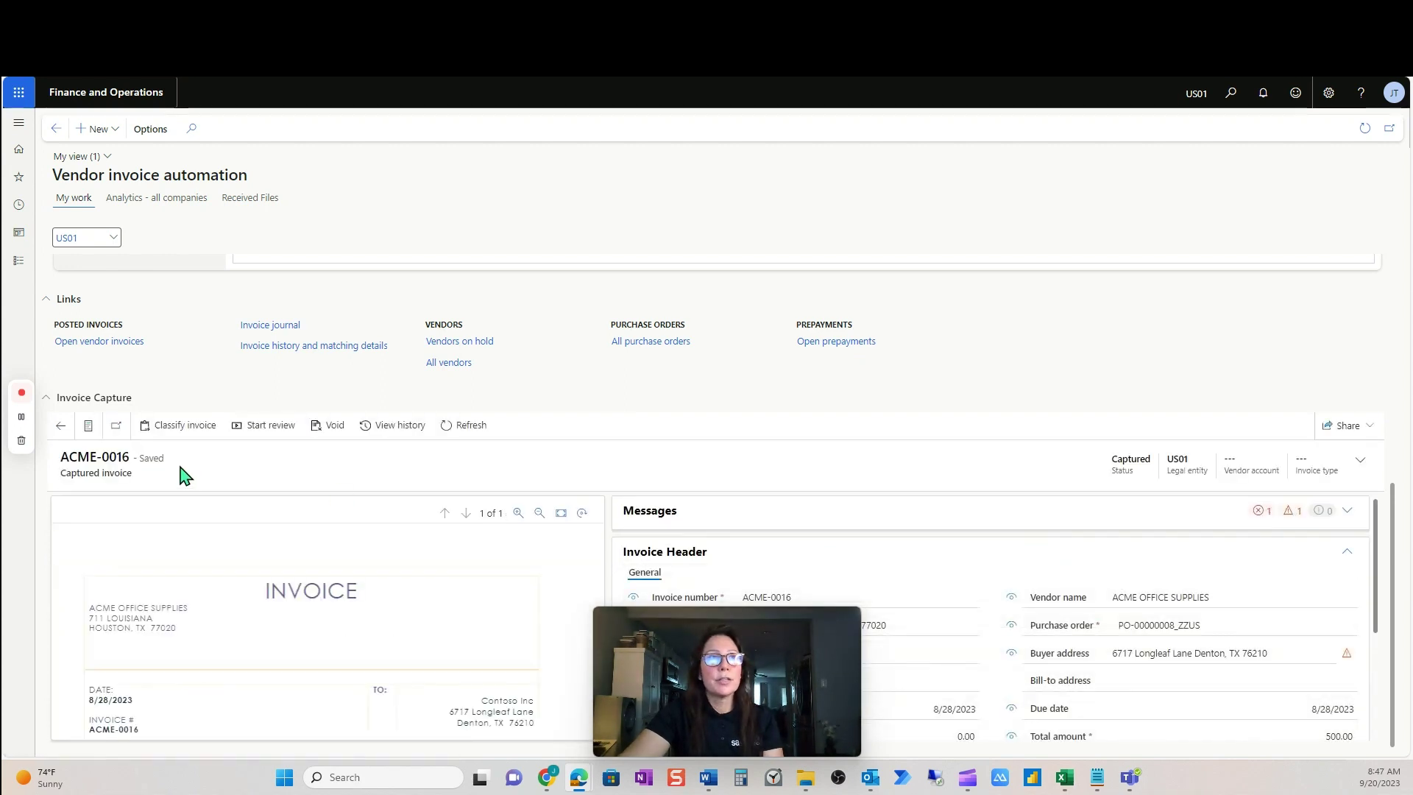
# Step: Start classifying ACME-0016 and browse the Vendor lookup after searching 'acme'
pyautogui.click(184, 426)
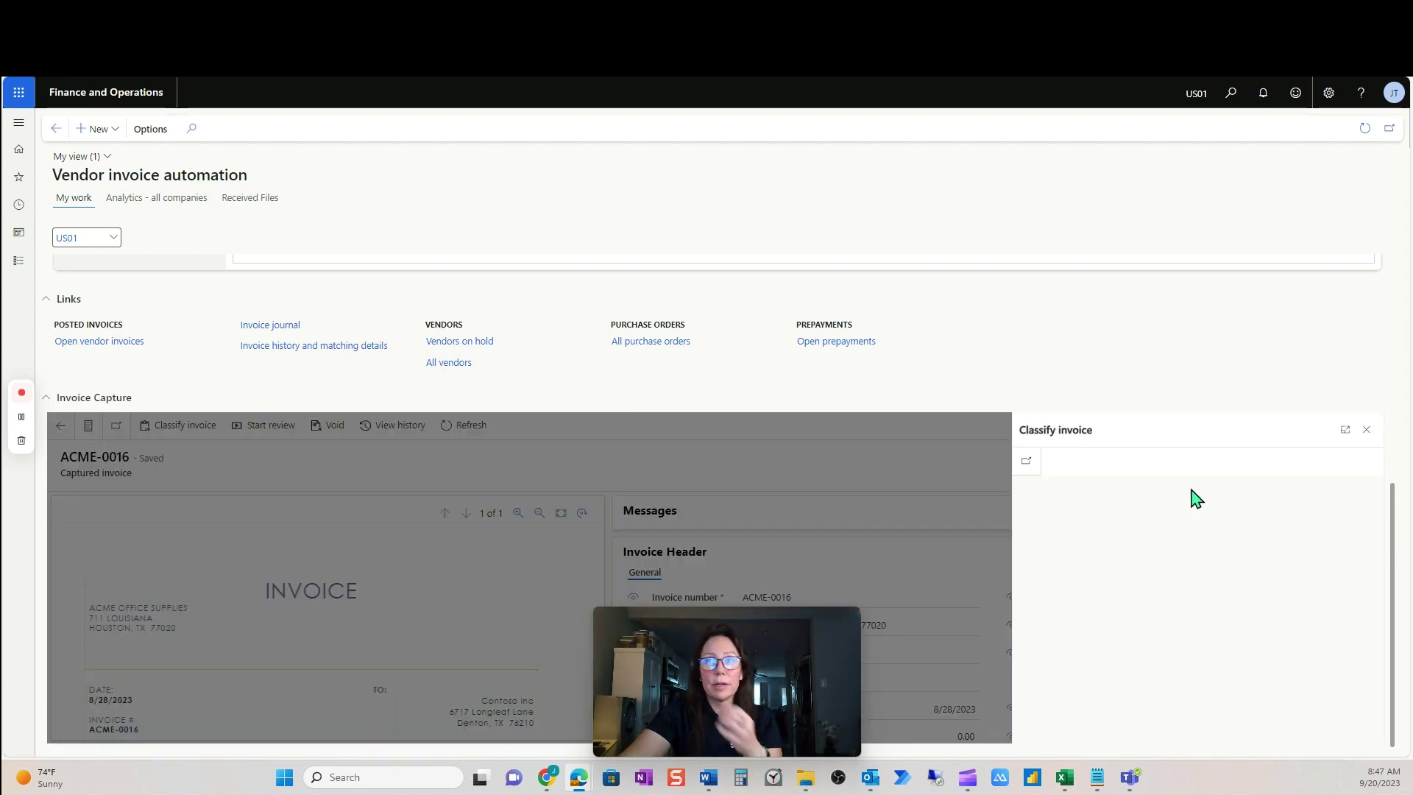
pyautogui.click(1198, 545)
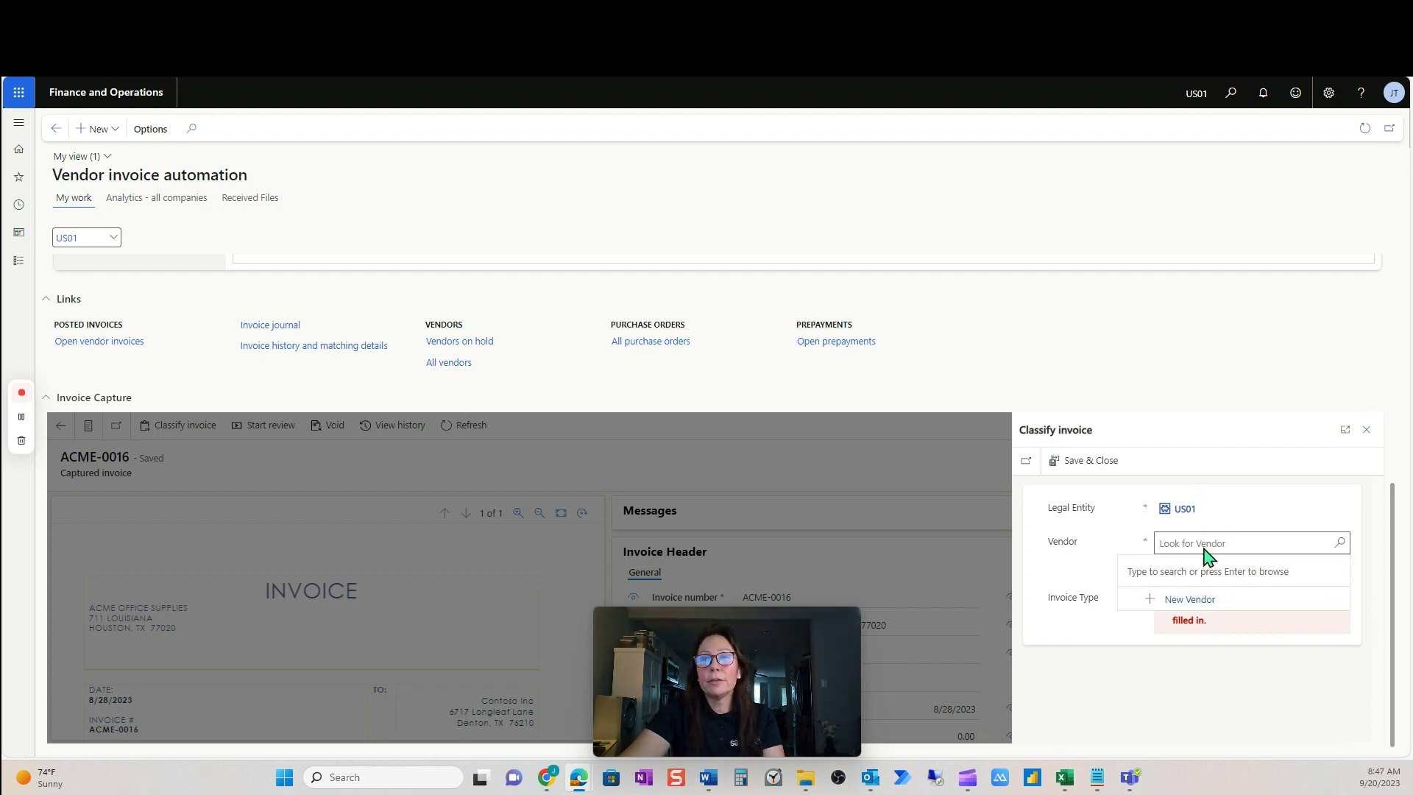
pyautogui.write('acm')
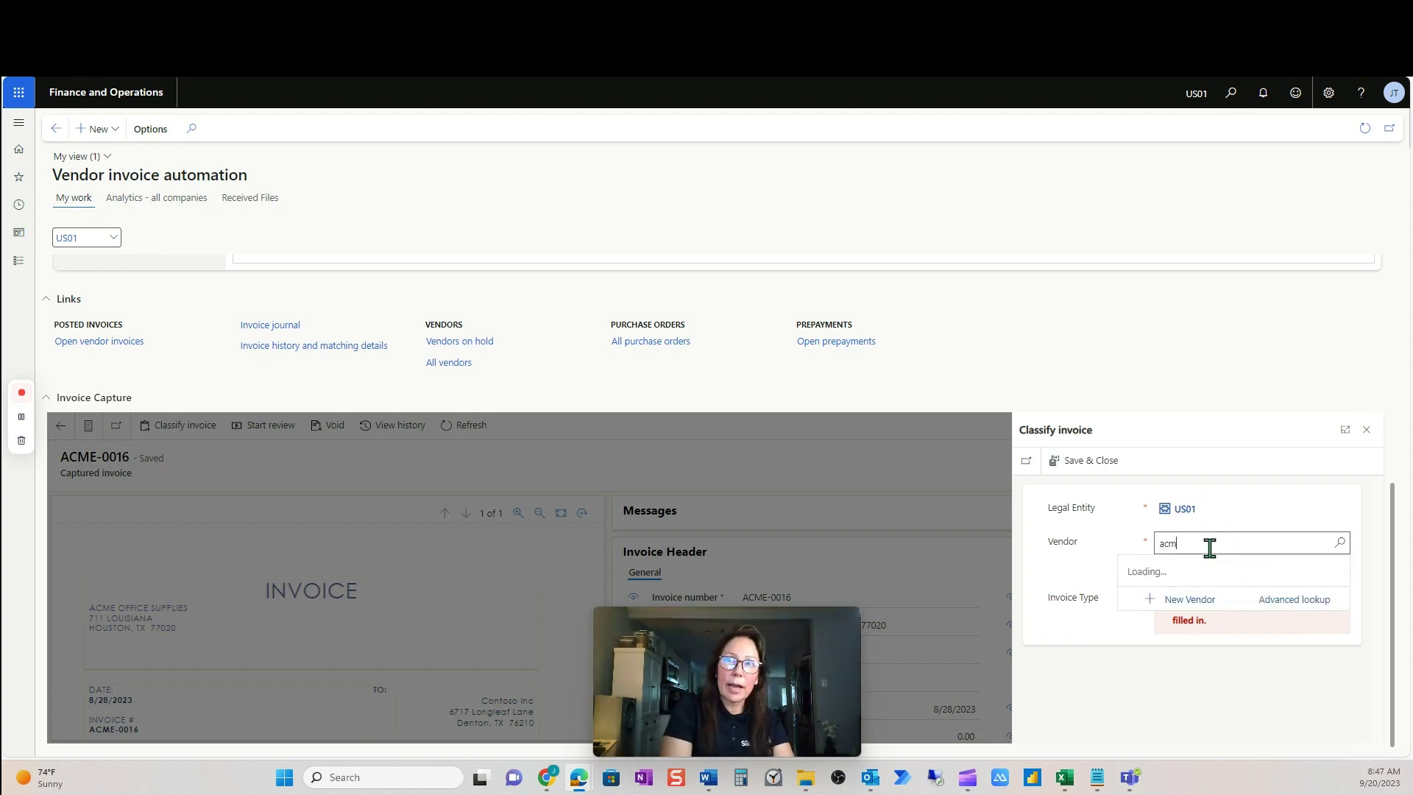
pyautogui.write('e')
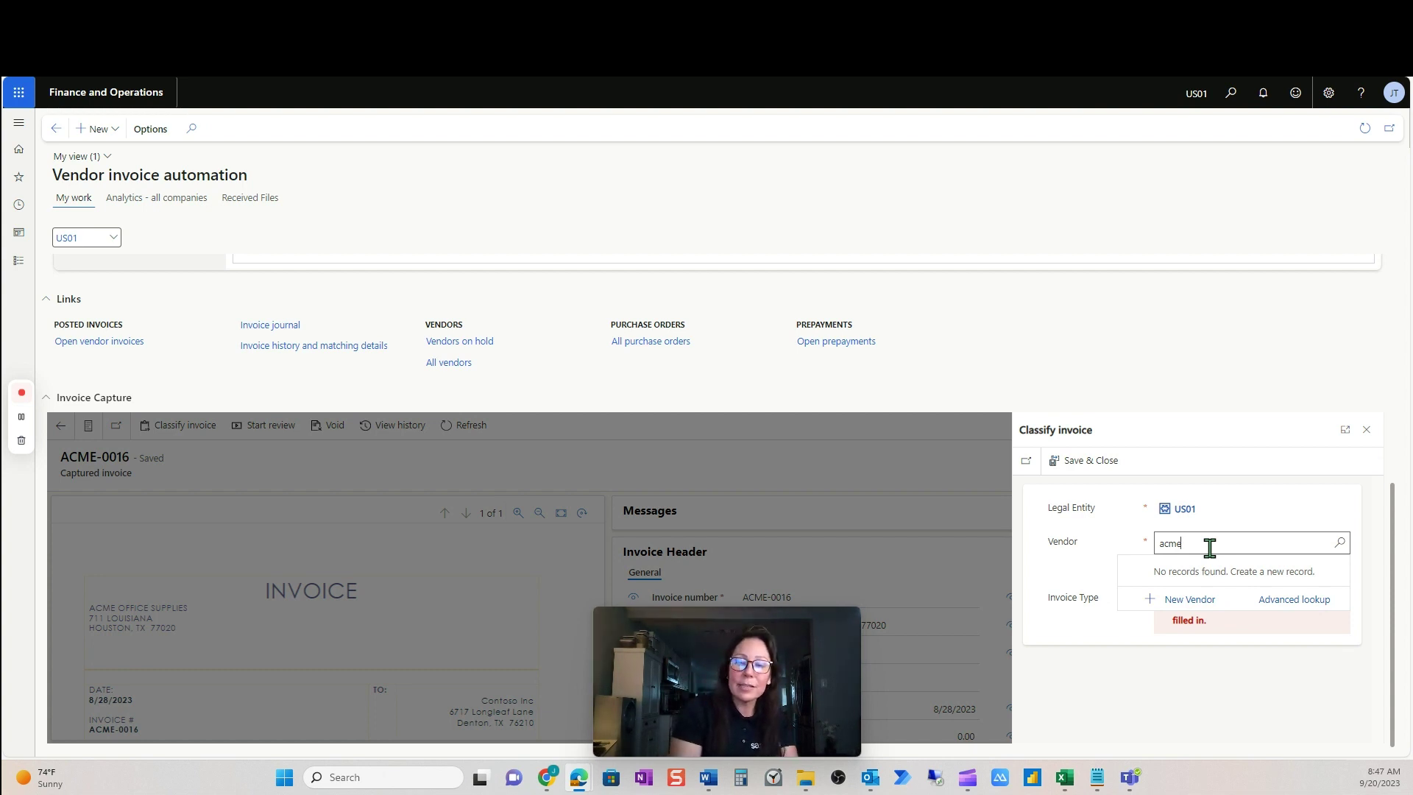
pyautogui.press('BackSpace')
pyautogui.press('BackSpace')
pyautogui.press('BackSpace')
pyautogui.press('BackSpace')
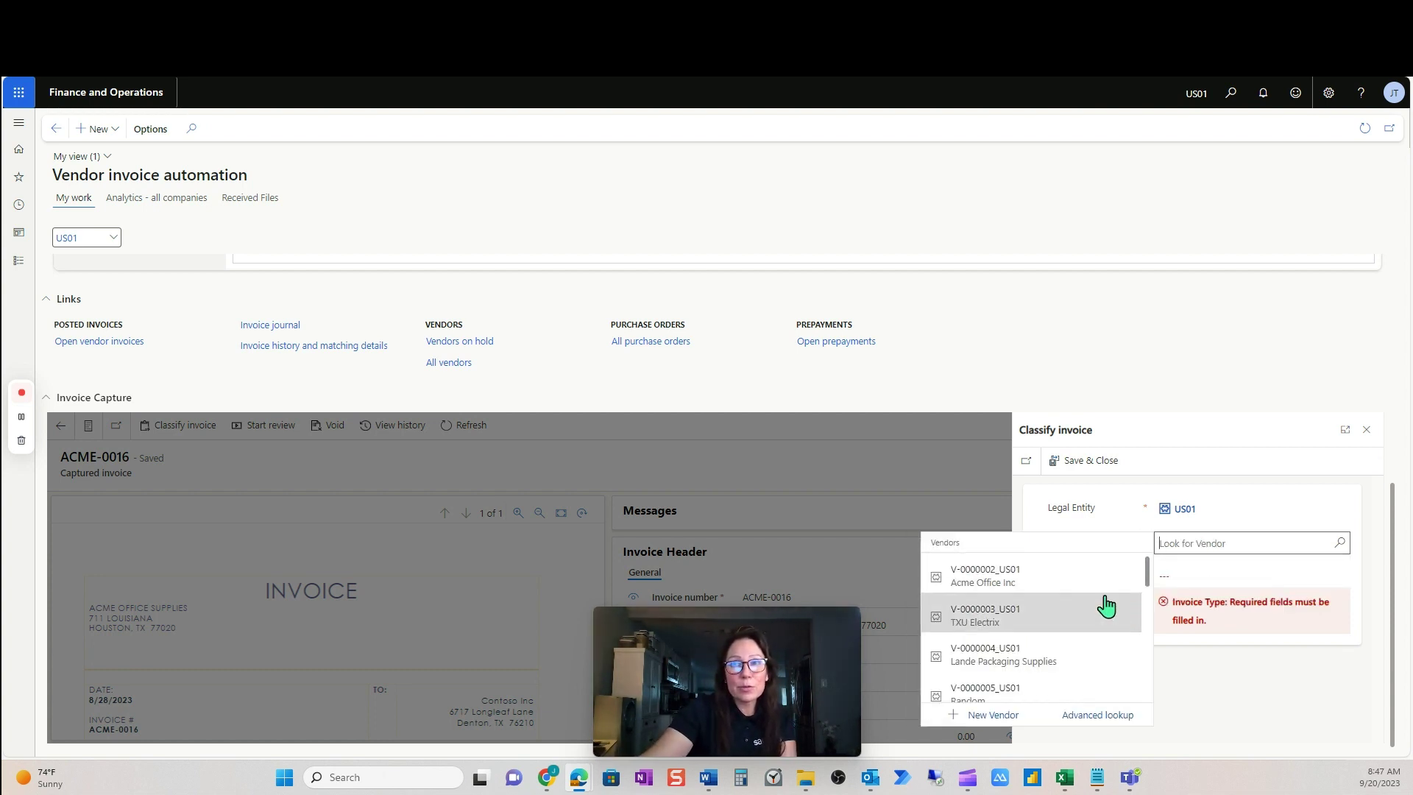
pyautogui.scroll(-10, 1104, 611)
pyautogui.scroll(-2, 1107, 620)
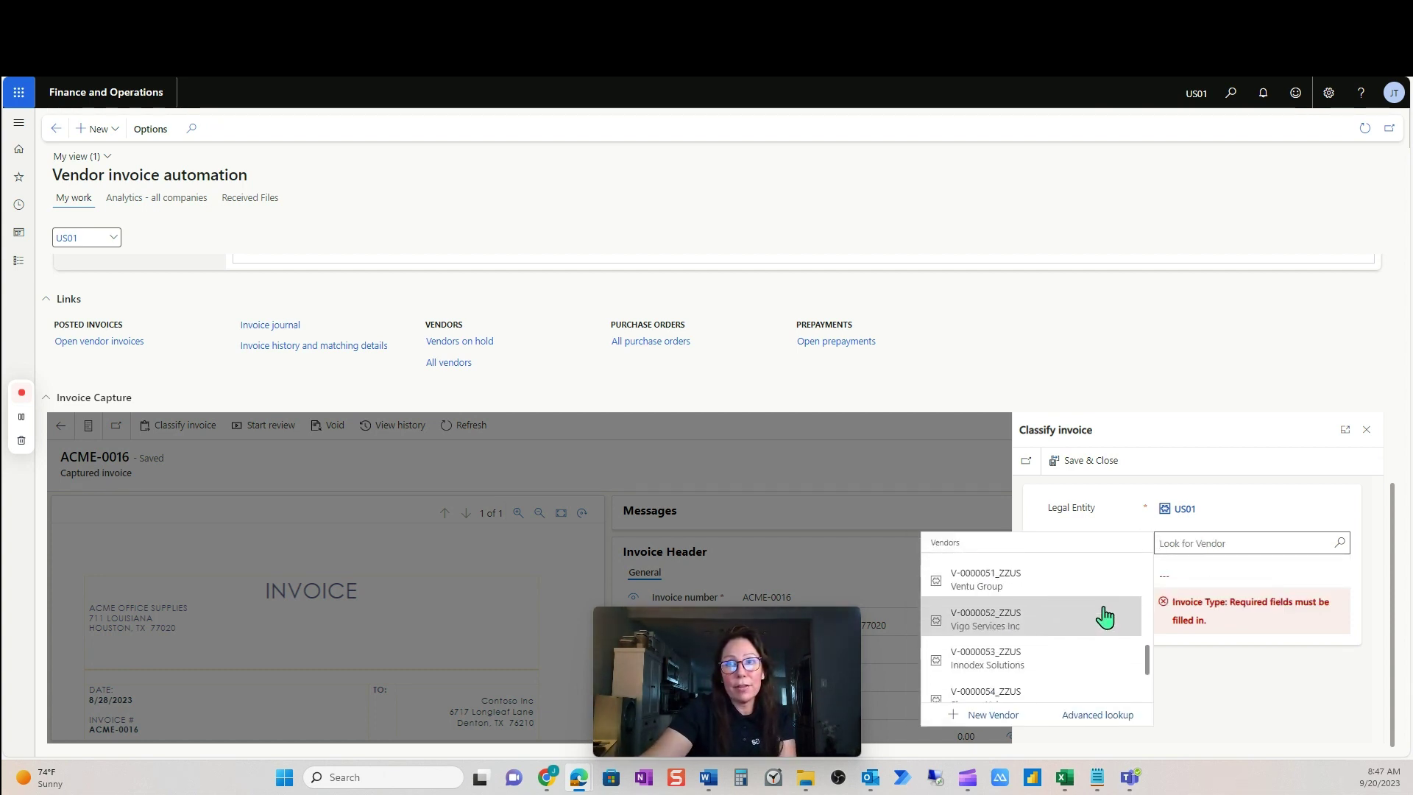